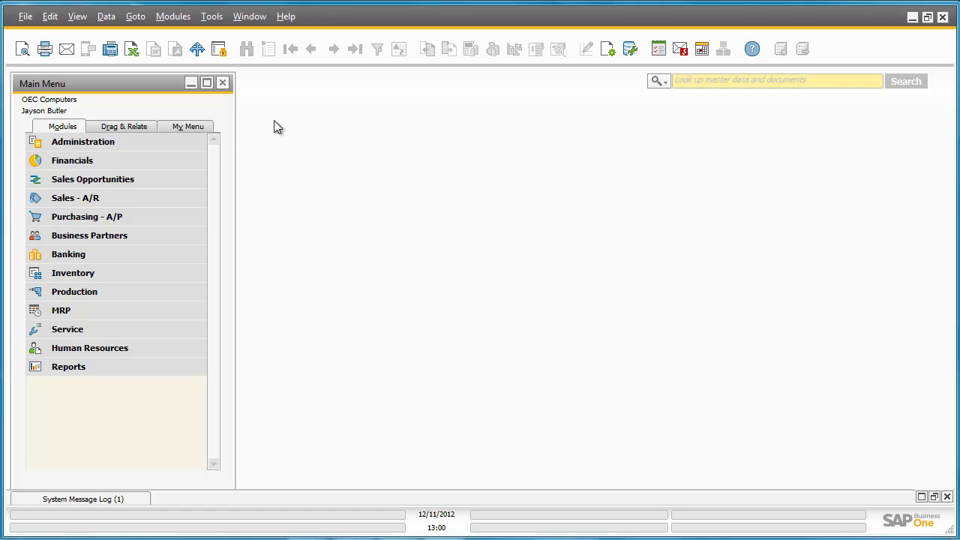
Confirm Company Details calculates depreciation by Month, then close it without saving.
{"action": "left_click", "coordinate": [193, 142]}
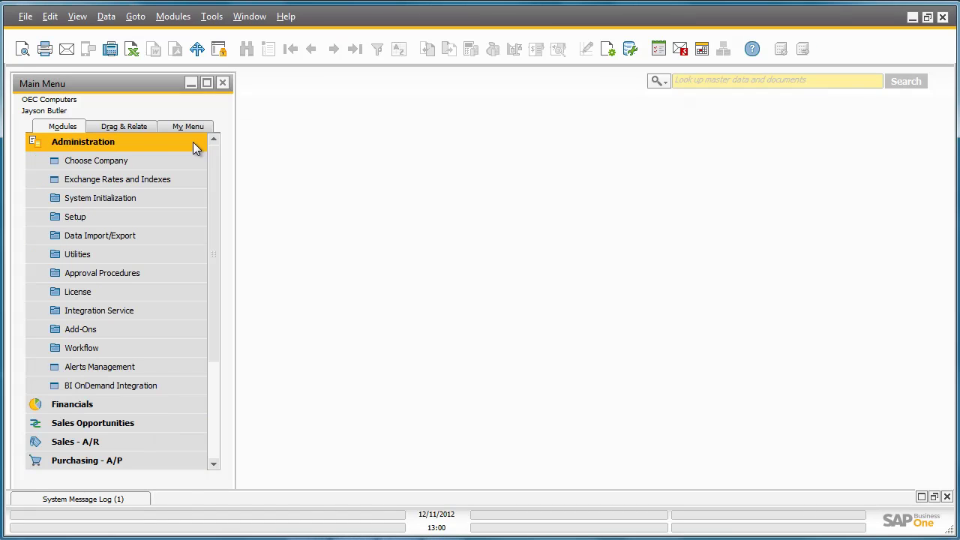
{"action": "left_click", "coordinate": [178, 195]}
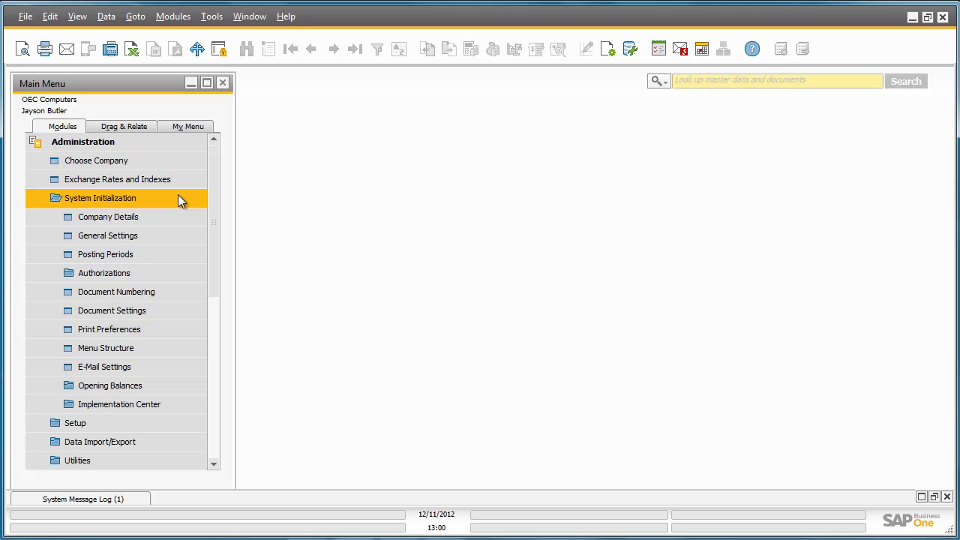
{"action": "left_click", "coordinate": [179, 214]}
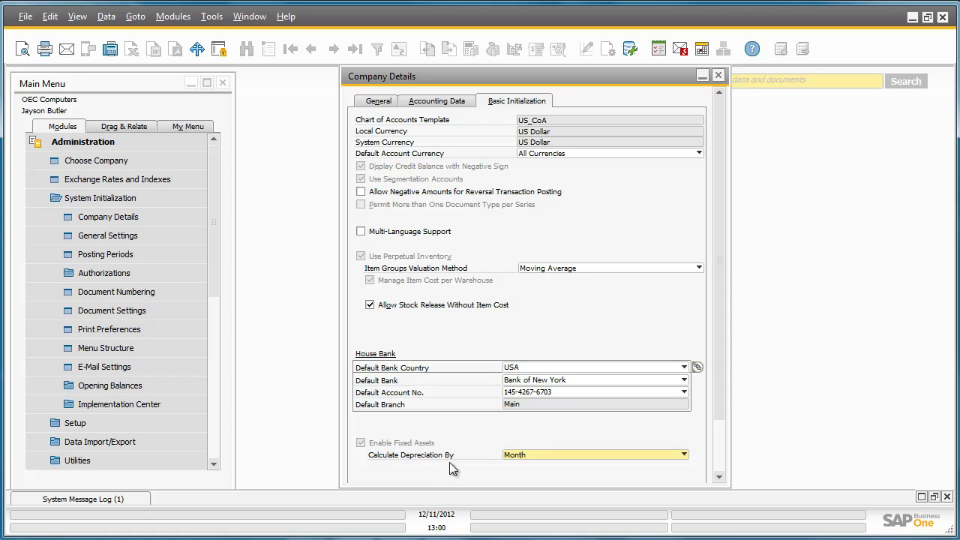
{"action": "left_click", "coordinate": [545, 455]}
{"action": "left_click", "coordinate": [565, 439]}
{"action": "scroll", "coordinate": [721, 406], "scroll_direction": "down", "scroll_amount": 3}
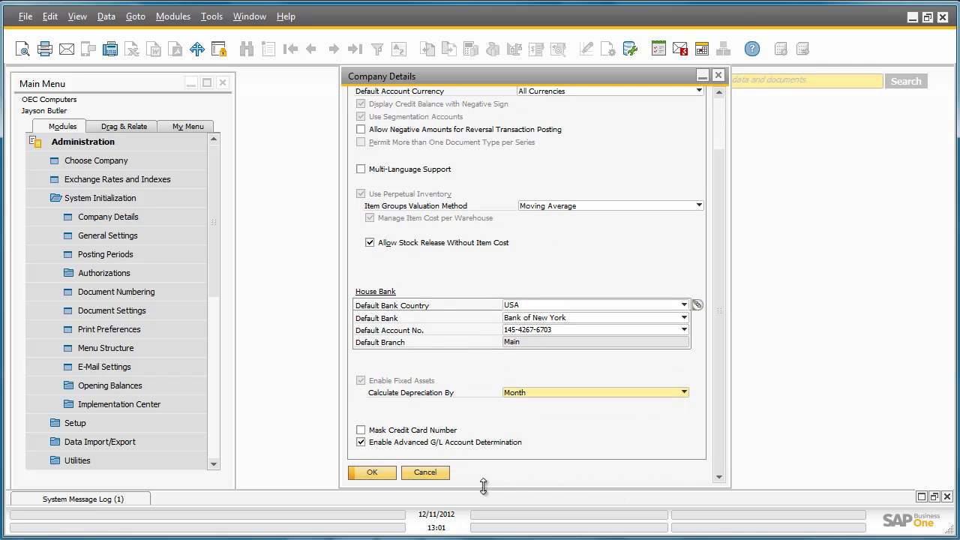
{"action": "left_click", "coordinate": [438, 473]}
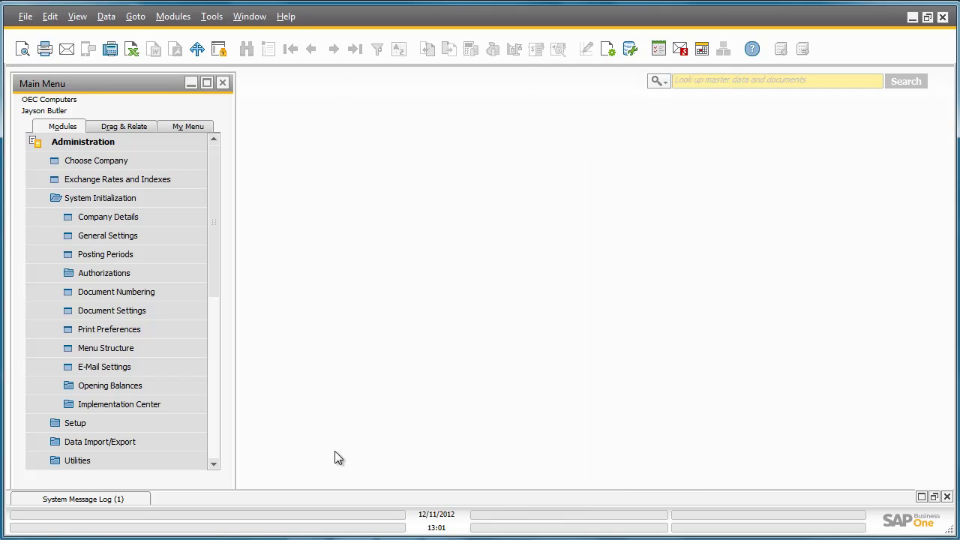
Load the FA Motors account determination for Motor Vehicles and check its assigned accounts.
{"action": "left_click", "coordinate": [194, 422]}
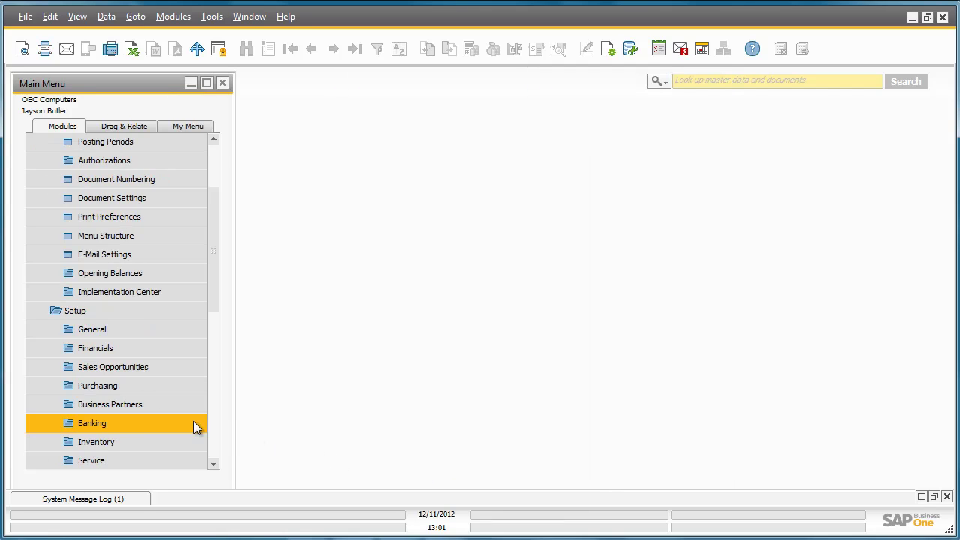
{"action": "left_click", "coordinate": [187, 350]}
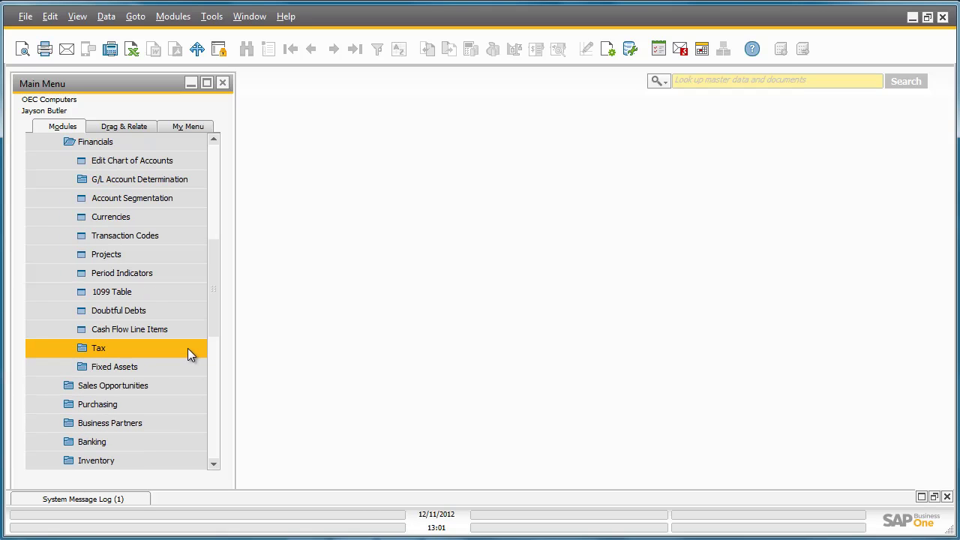
{"action": "left_click", "coordinate": [189, 367]}
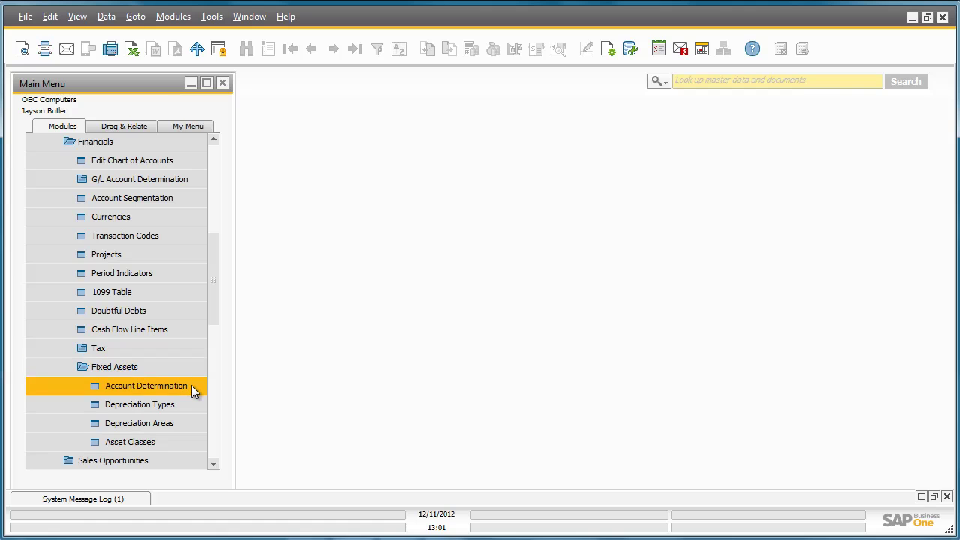
{"action": "left_click", "coordinate": [191, 384]}
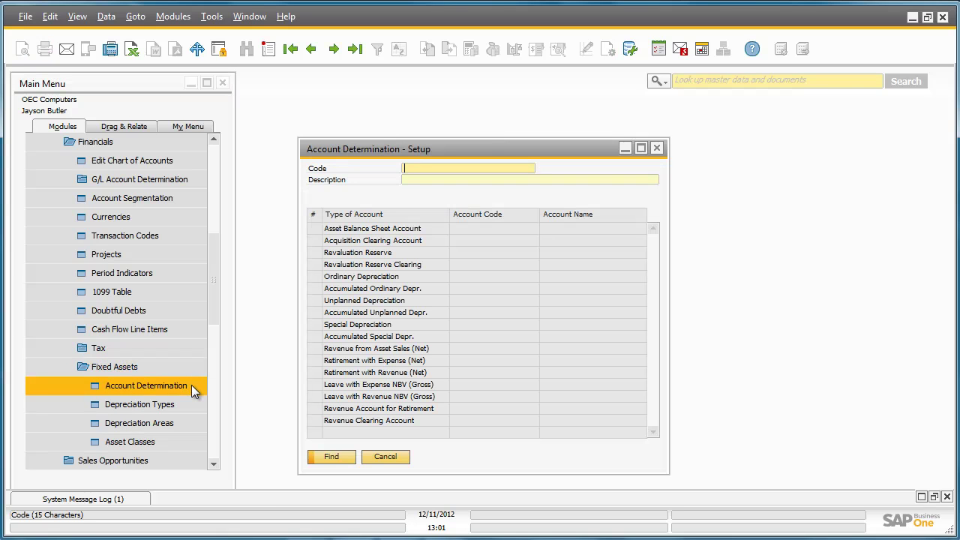
{"action": "left_click", "coordinate": [356, 49]}
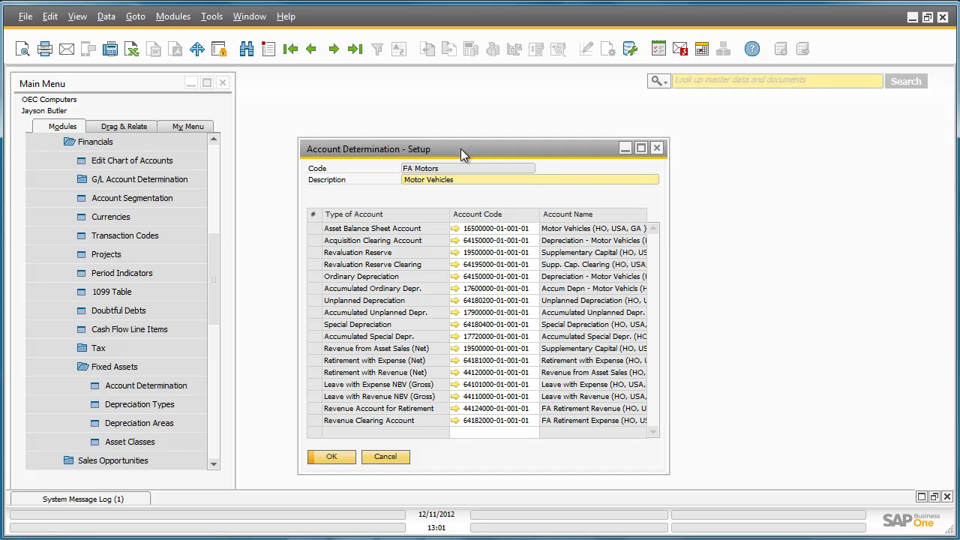
Load depreciation type MV_SL and check its Straight Line method and calculation method options.
{"action": "left_click", "coordinate": [655, 148]}
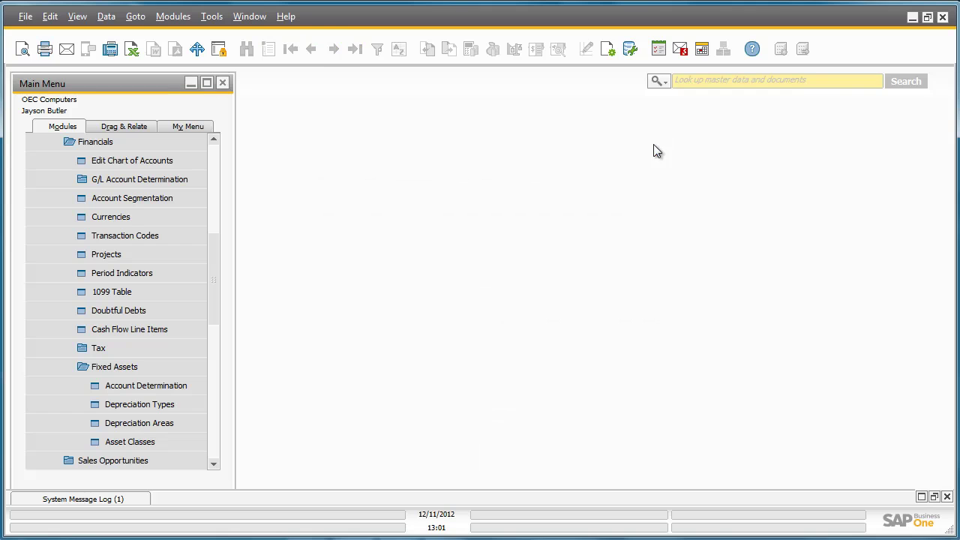
{"action": "left_click", "coordinate": [194, 405]}
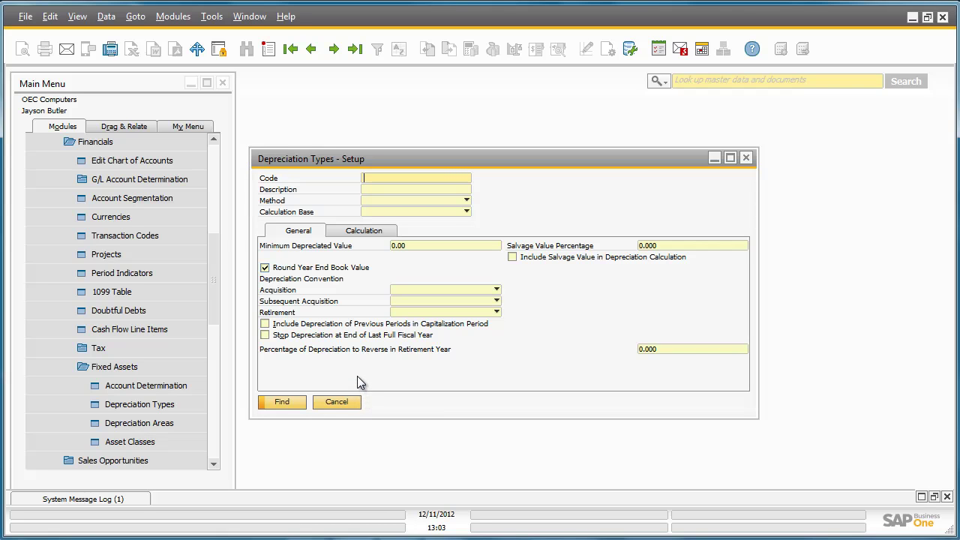
{"action": "left_click", "coordinate": [312, 49]}
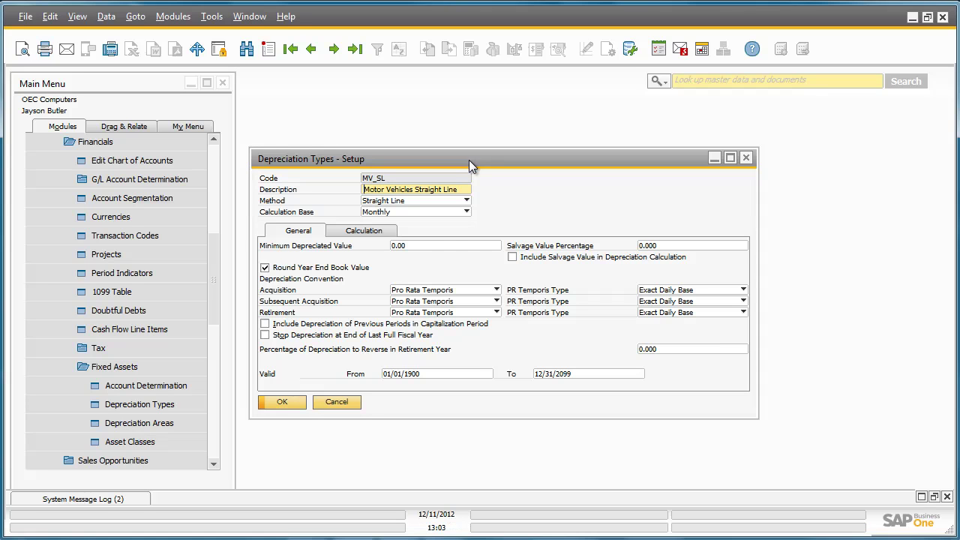
{"action": "left_click", "coordinate": [438, 200]}
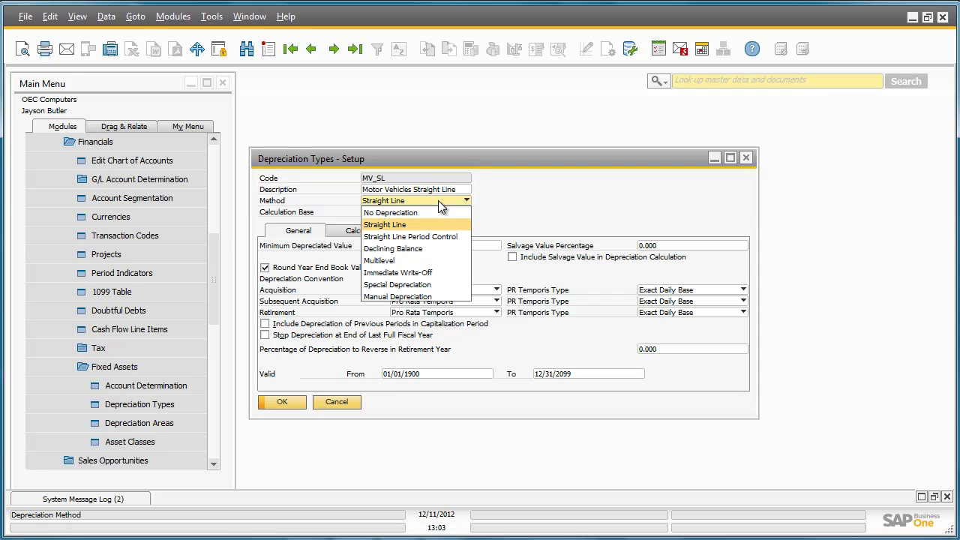
{"action": "left_click", "coordinate": [438, 200]}
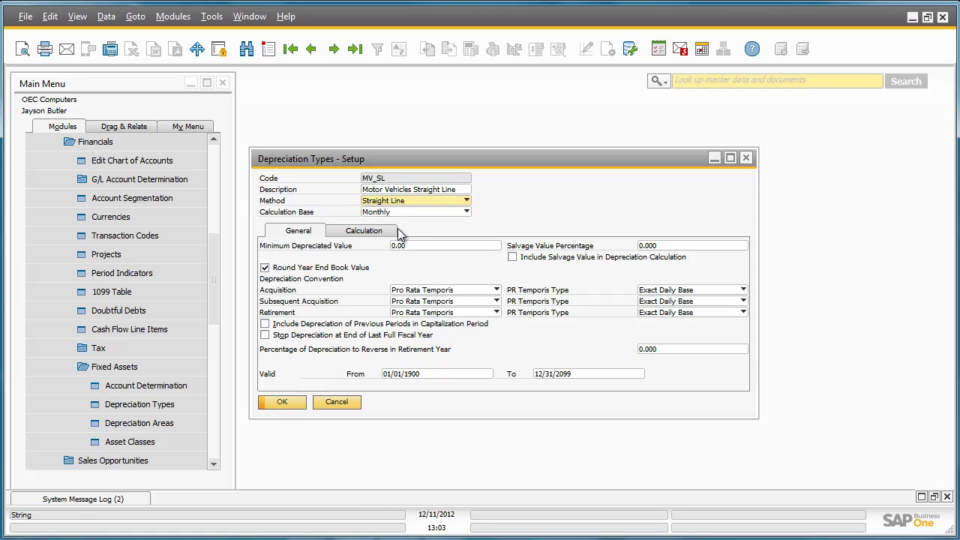
{"action": "left_click", "coordinate": [382, 235]}
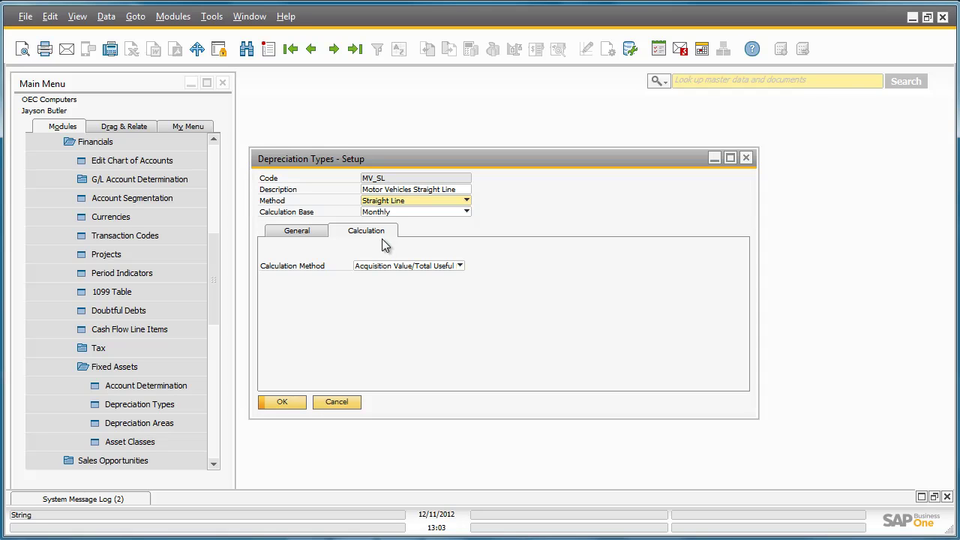
{"action": "left_click", "coordinate": [458, 266]}
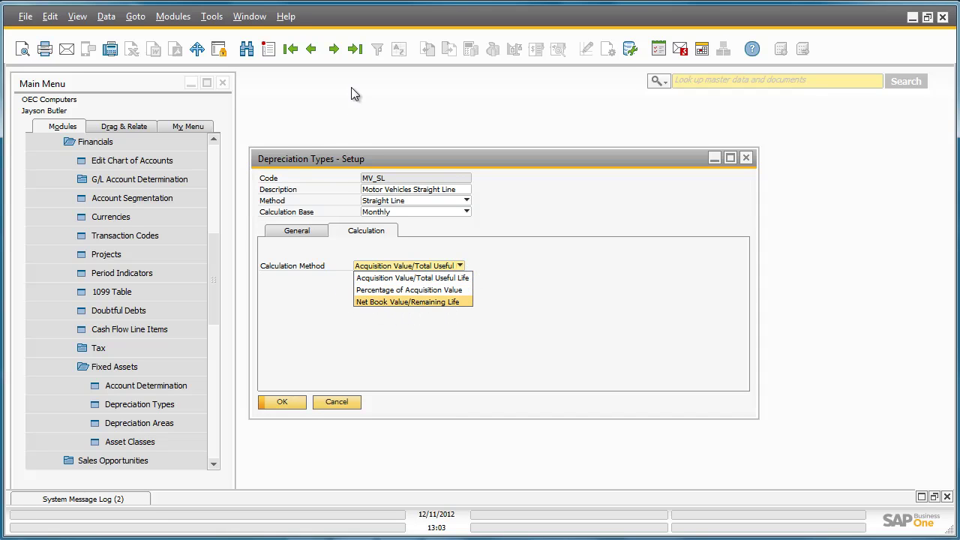
Load MV_Int and view its Multilevel levels: 12.5% for 6 years, then 6.25% for 4 years.
{"action": "left_click", "coordinate": [355, 49]}
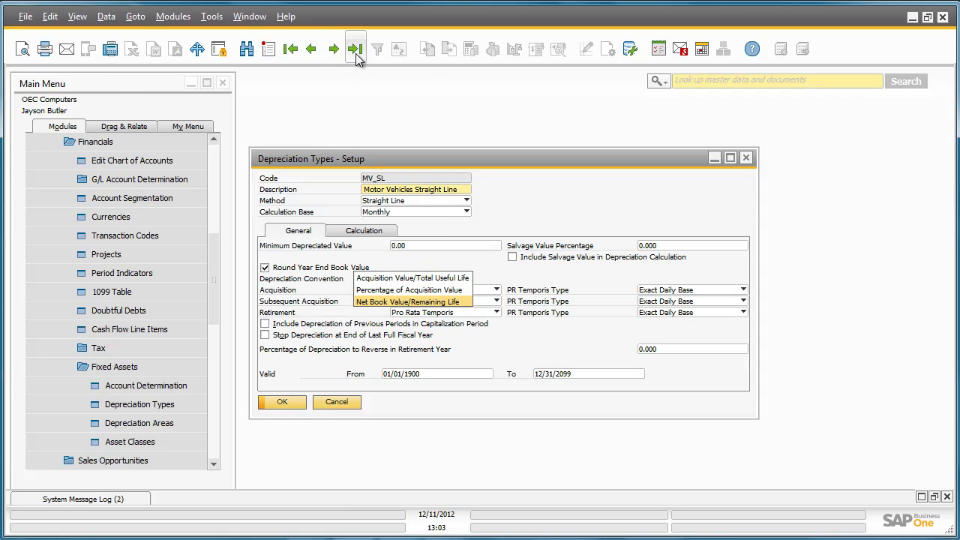
{"action": "left_click", "coordinate": [310, 50]}
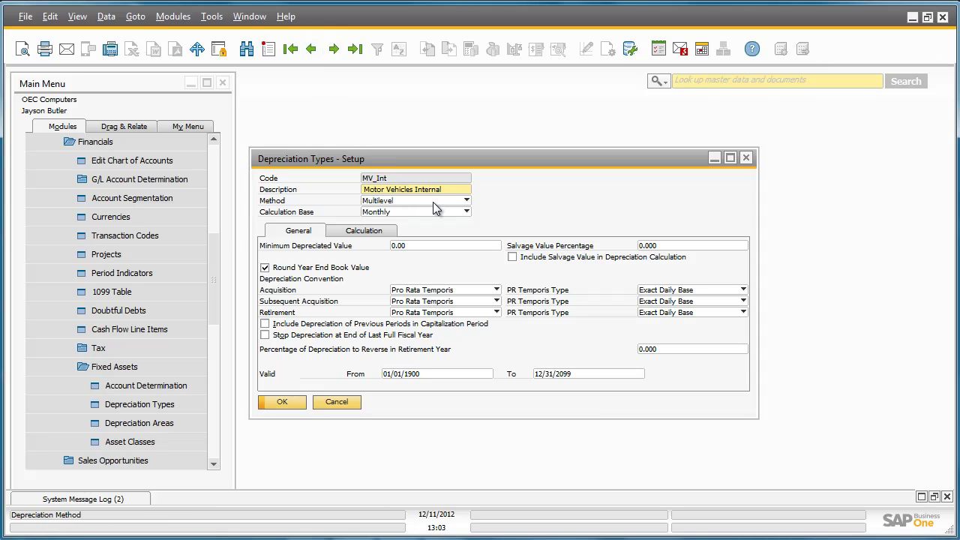
{"action": "left_click", "coordinate": [433, 201]}
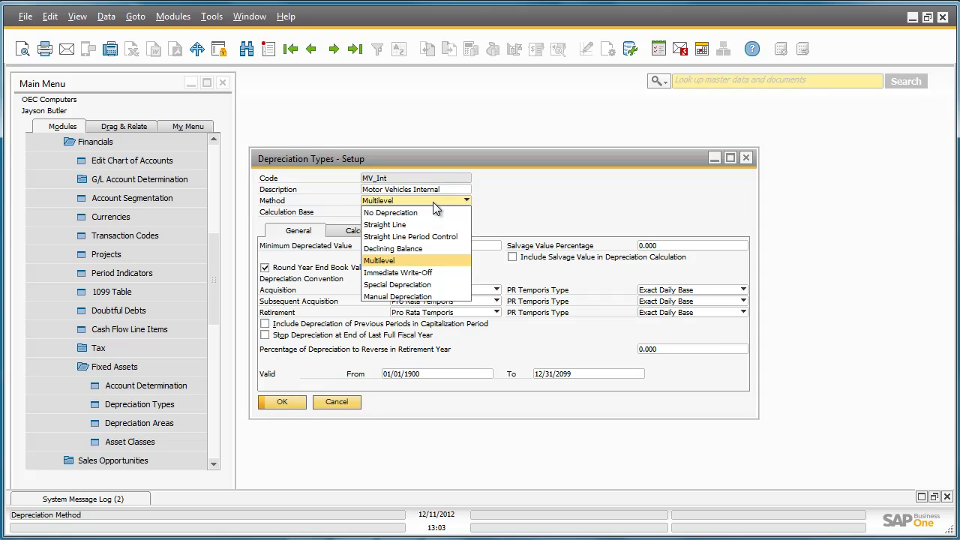
{"action": "left_click", "coordinate": [433, 202]}
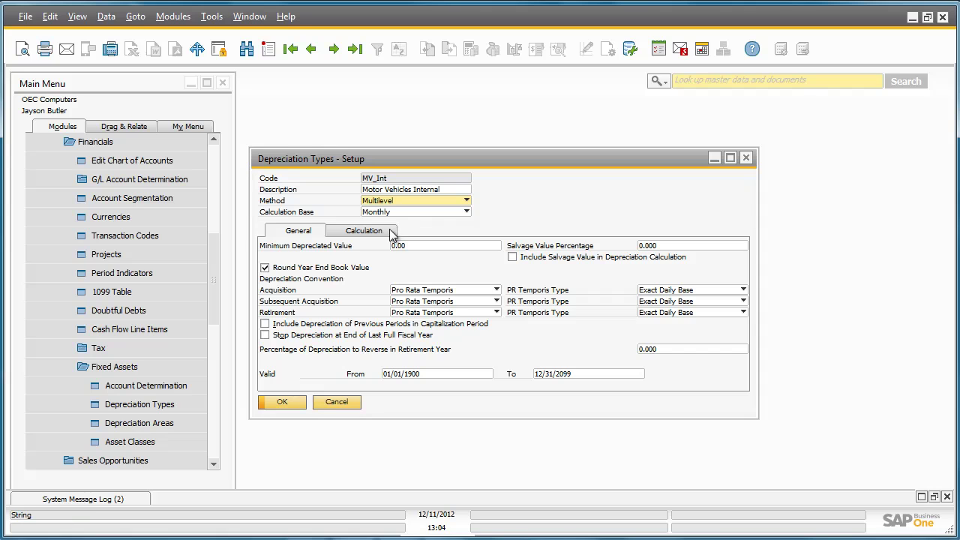
{"action": "left_click", "coordinate": [389, 234]}
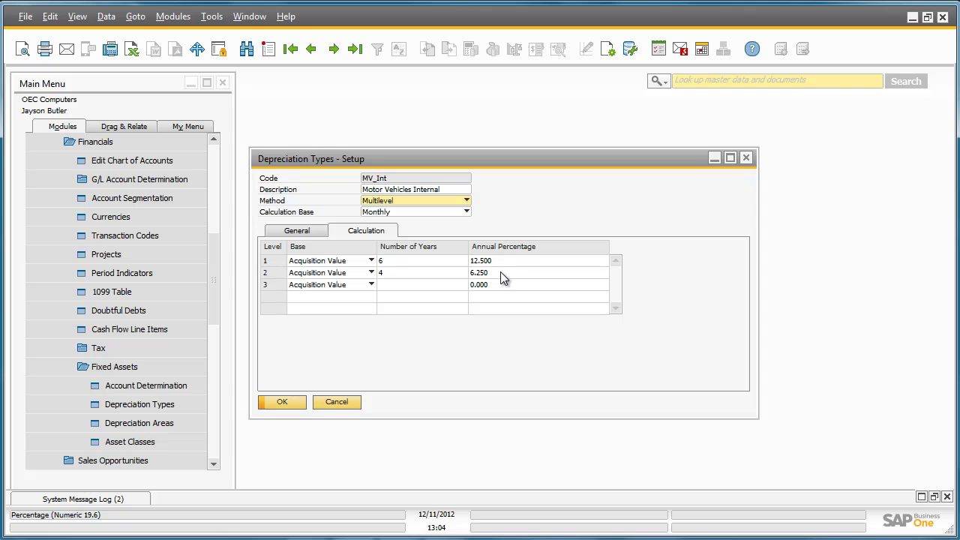
Compare the Internal (additional) and GAAP (posts to G/L) depreciation areas, then close them.
{"action": "left_click", "coordinate": [350, 400]}
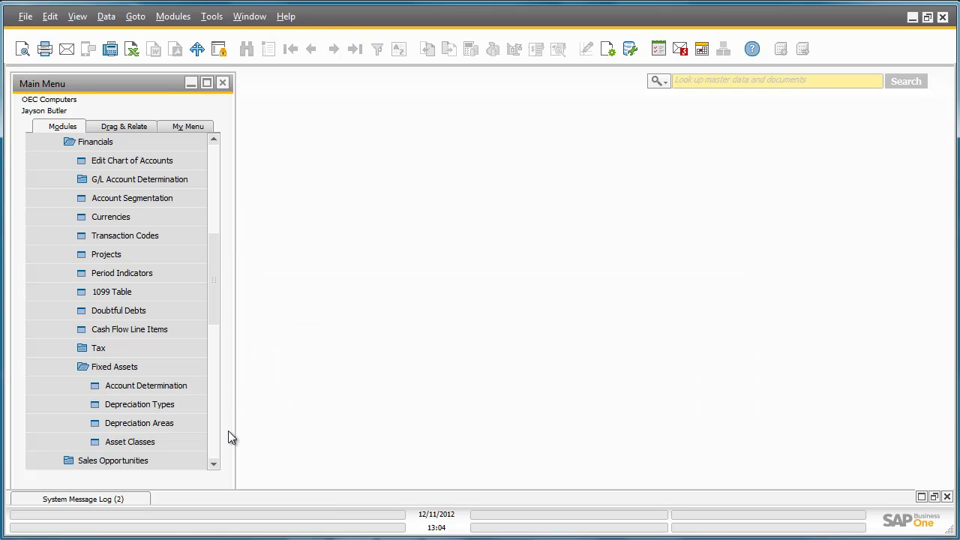
{"action": "left_click", "coordinate": [198, 425]}
{"action": "left_click", "coordinate": [354, 50]}
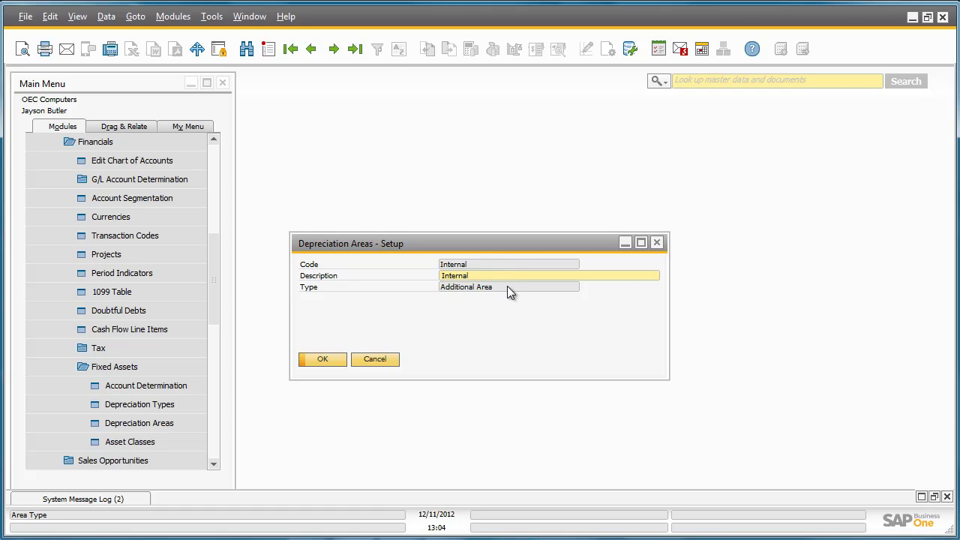
{"action": "left_click", "coordinate": [311, 48]}
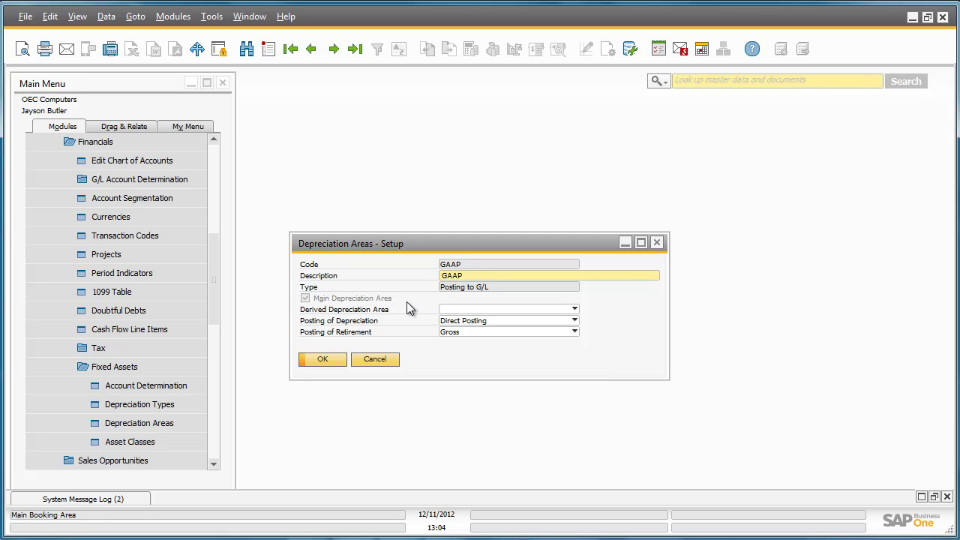
{"action": "left_click", "coordinate": [387, 358]}
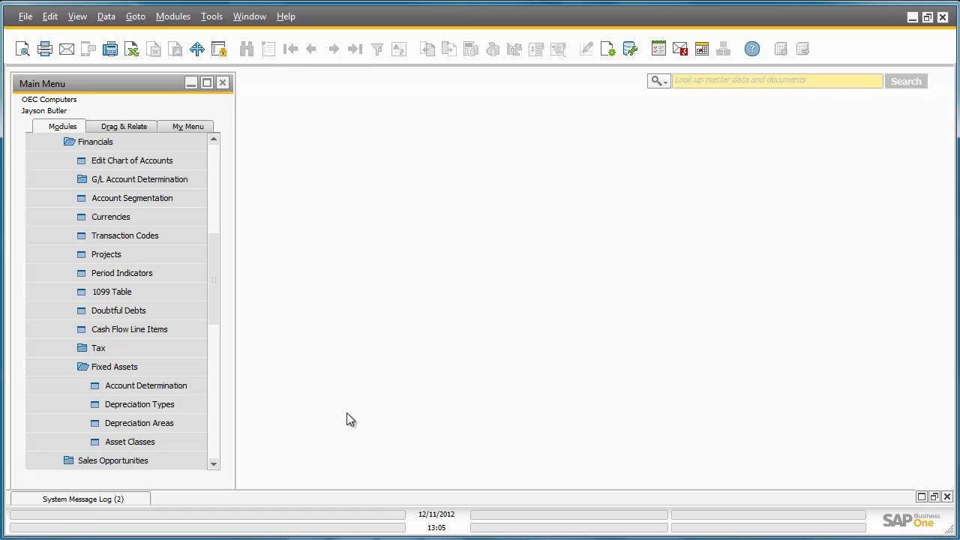
Load asset class MV and verify GAAP uses MV_SL and Internal uses MV_Int, both 72 months.
{"action": "left_click", "coordinate": [198, 442]}
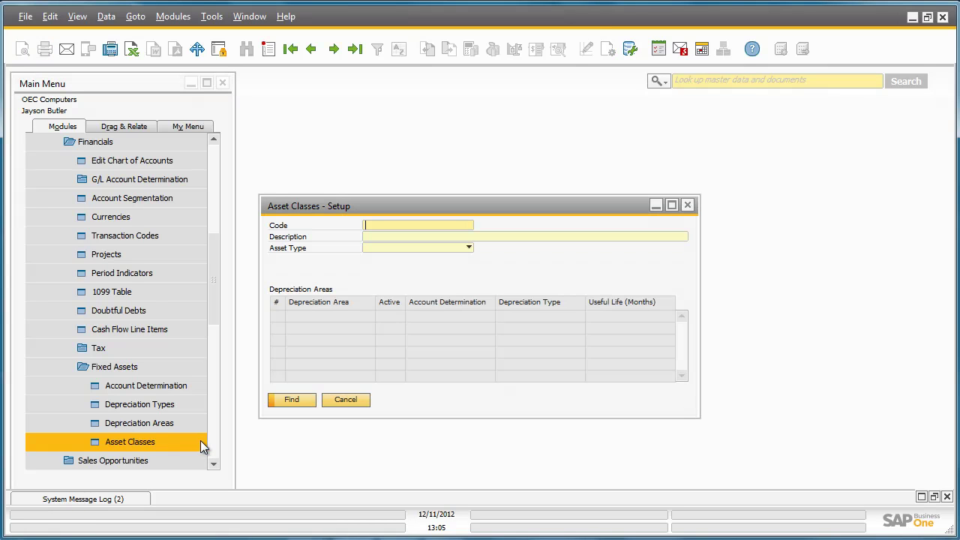
{"action": "left_click", "coordinate": [355, 49]}
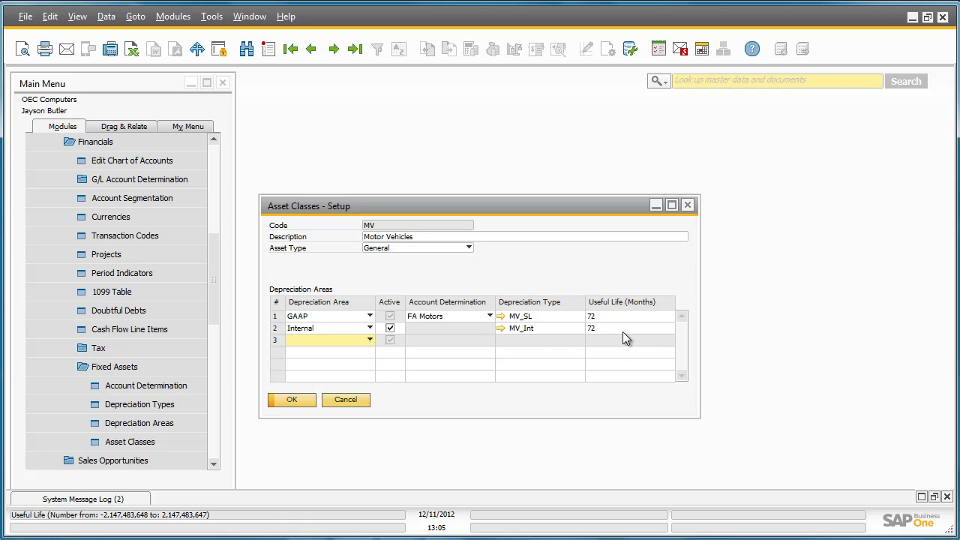
{"action": "left_click", "coordinate": [688, 207]}
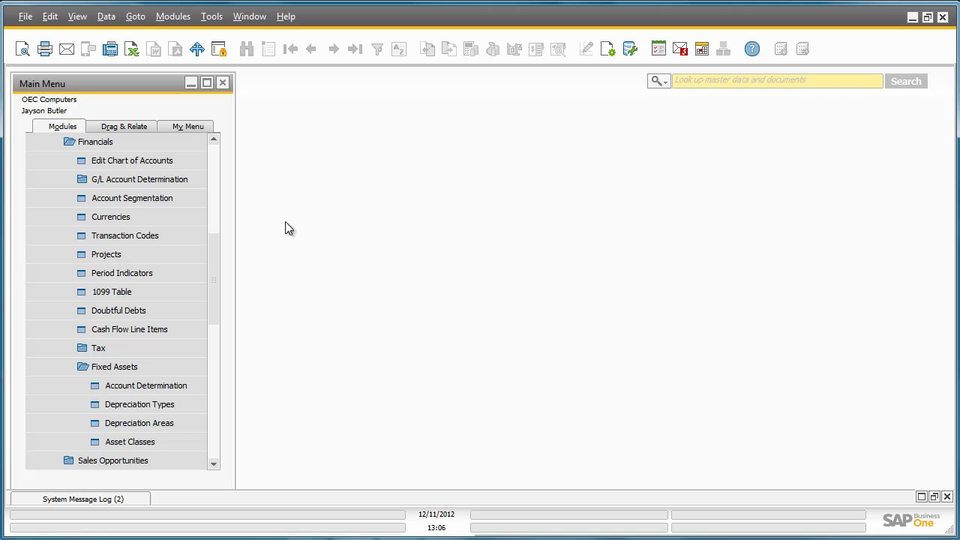
In Asset Master Data, enter CAR as both the item number and the description.
{"action": "scroll", "coordinate": [241, 305], "scroll_direction": "down", "scroll_amount": 4}
{"action": "scroll", "coordinate": [241, 378], "scroll_direction": "down", "scroll_amount": 5}
{"action": "scroll", "coordinate": [237, 409], "scroll_direction": "down", "scroll_amount": 1}
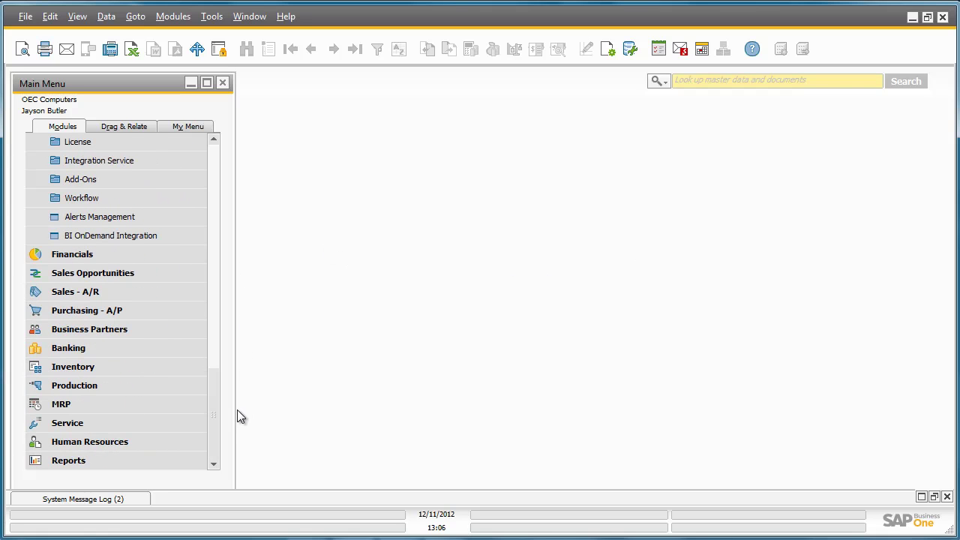
{"action": "left_click", "coordinate": [185, 257]}
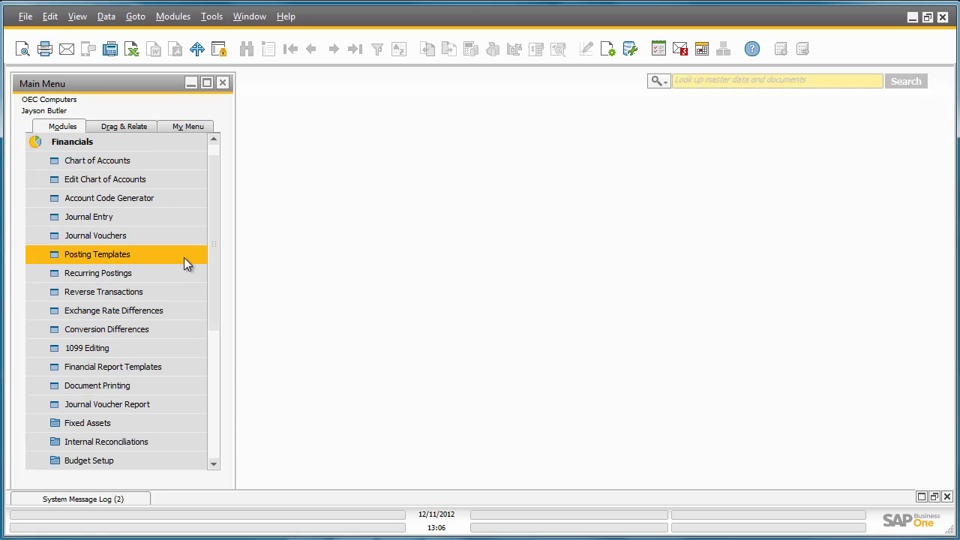
{"action": "left_click", "coordinate": [184, 422]}
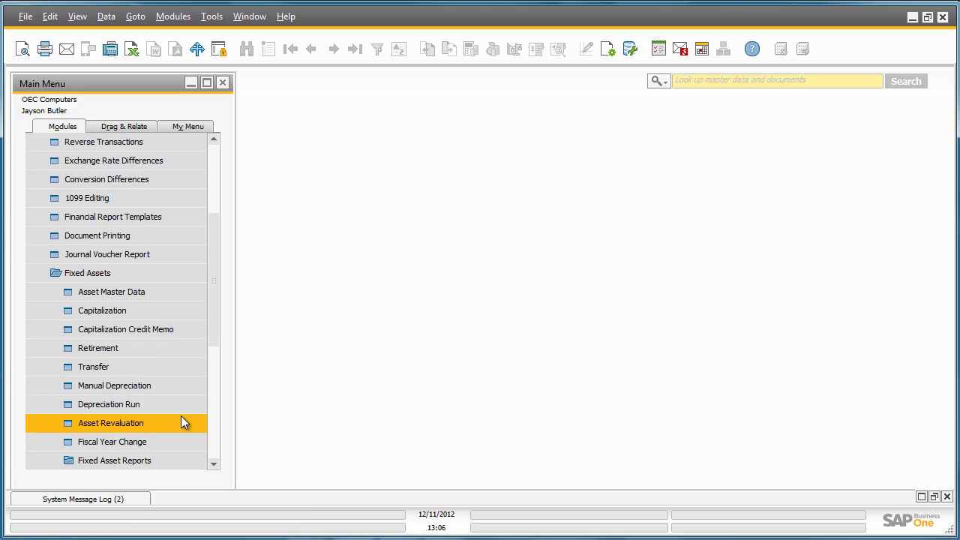
{"action": "left_click", "coordinate": [192, 294]}
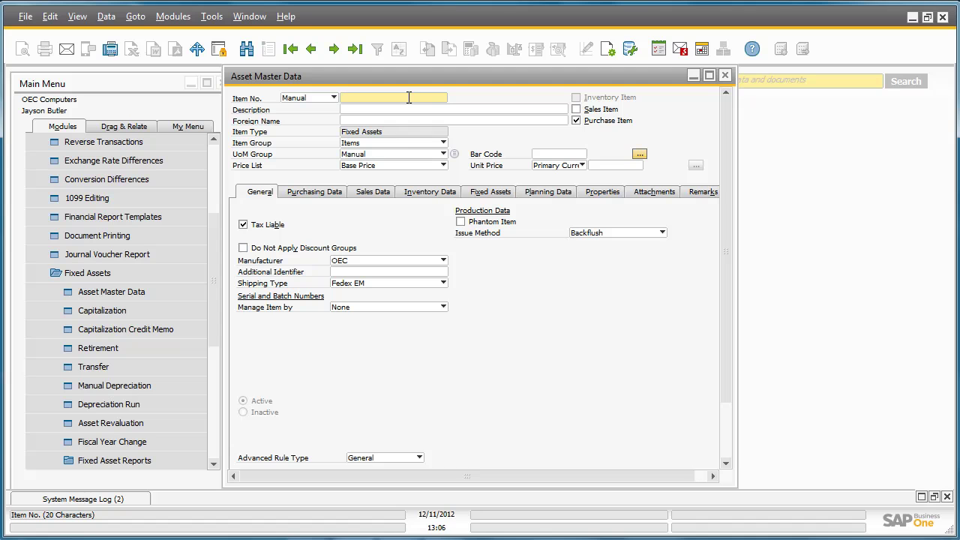
{"action": "type", "text": "CAR"}
{"action": "left_click", "coordinate": [406, 108]}
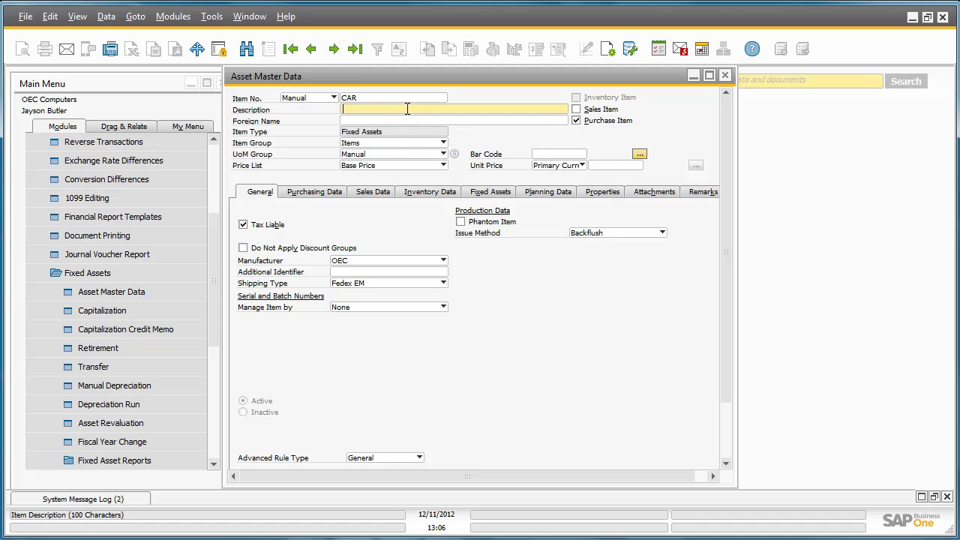
{"action": "type", "text": "CAR"}
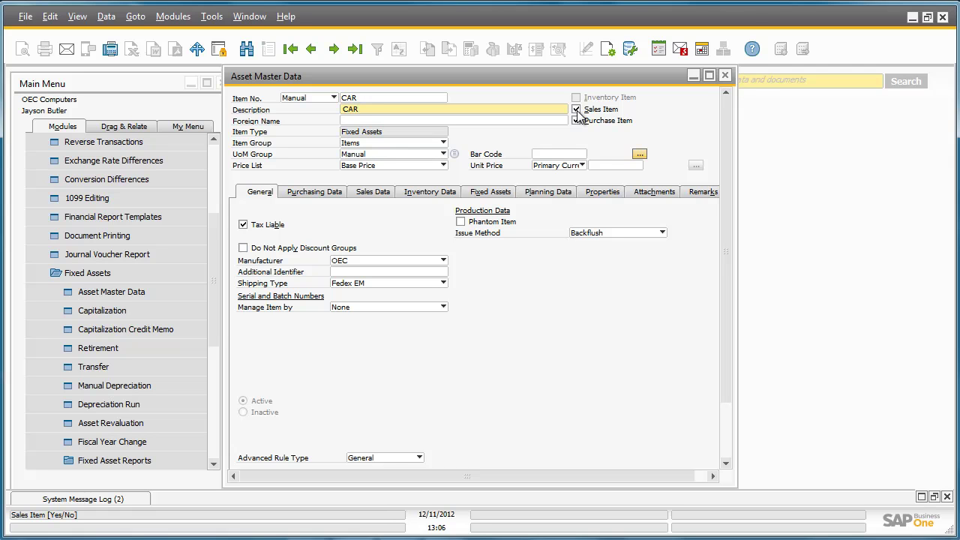
Assign asset class MV and asset group MV to CAR and add the asset.
{"action": "left_click", "coordinate": [498, 197]}
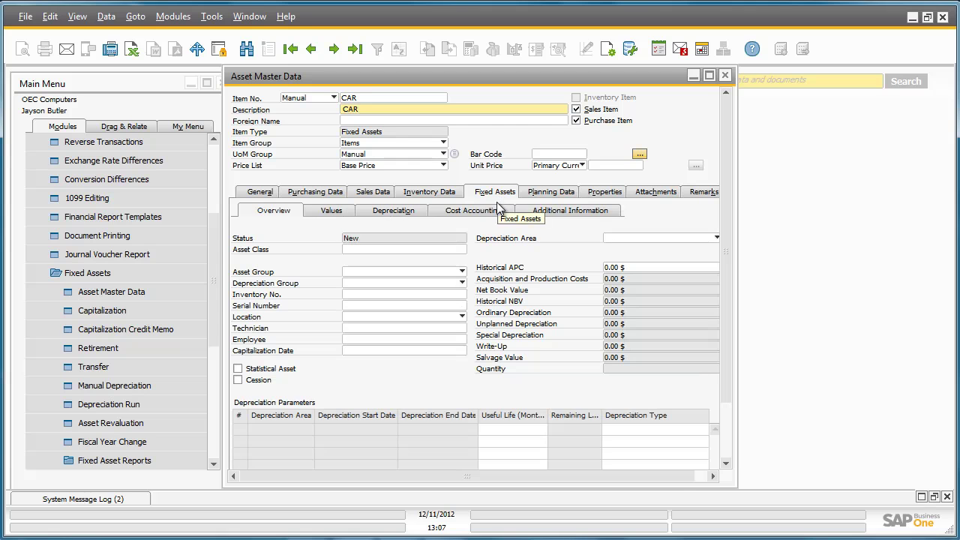
{"action": "left_click", "coordinate": [444, 251]}
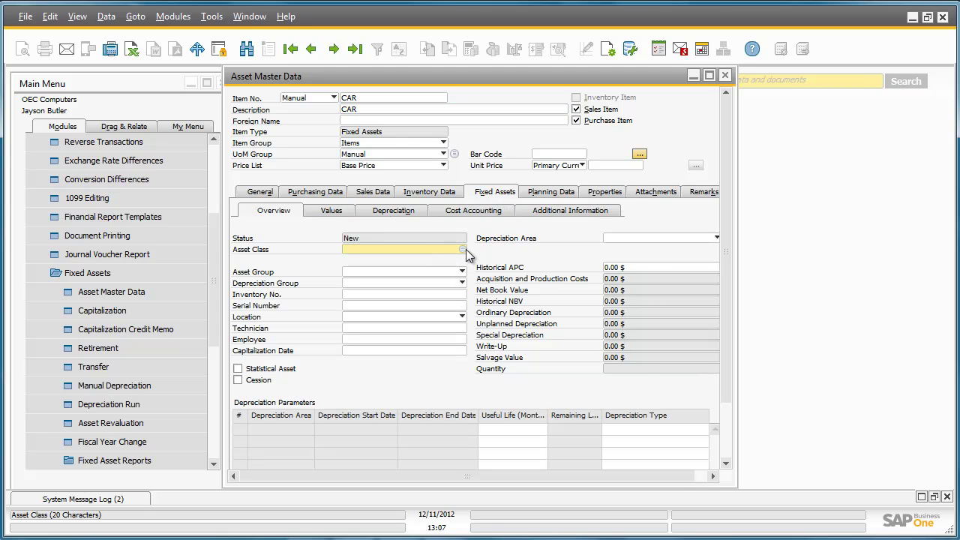
{"action": "left_click", "coordinate": [465, 249]}
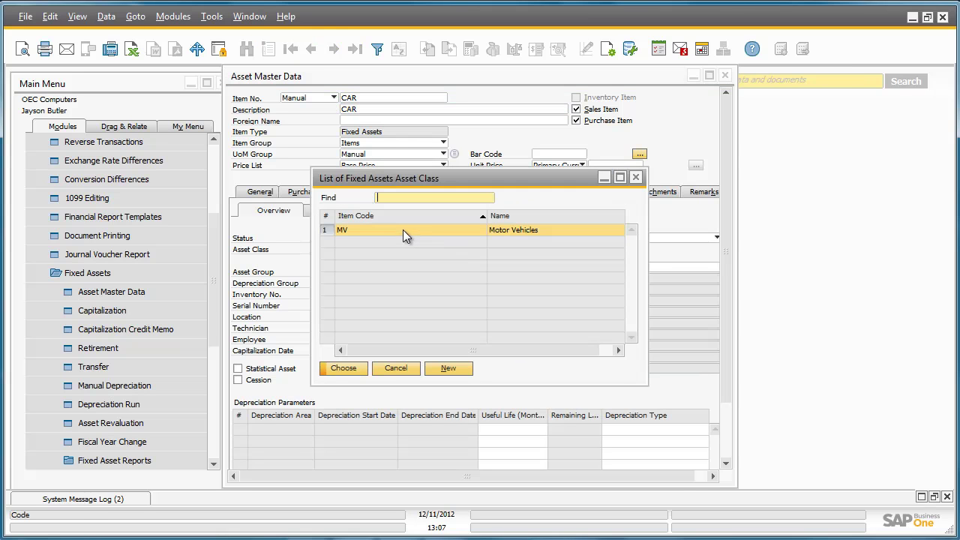
{"action": "double_click", "coordinate": [402, 229]}
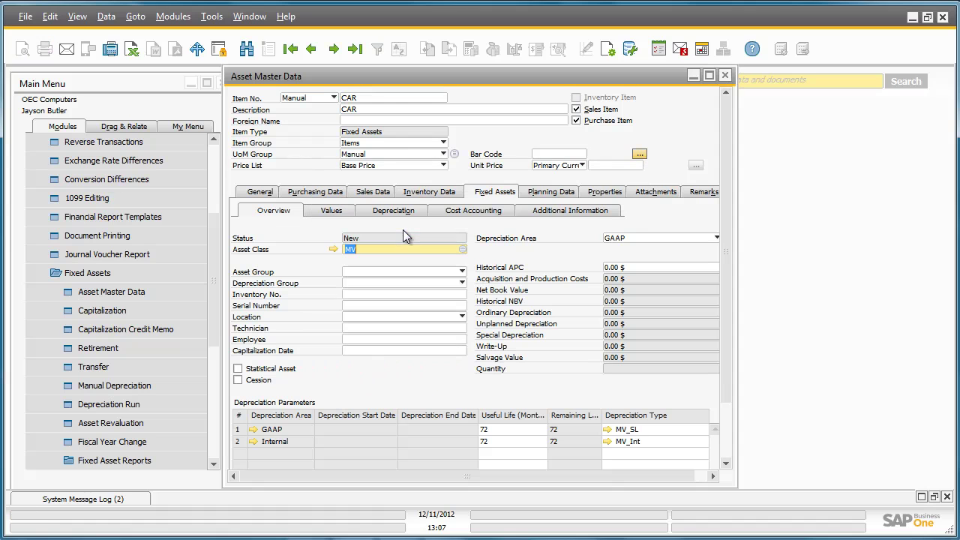
{"action": "left_click", "coordinate": [461, 271]}
{"action": "left_click", "coordinate": [462, 297]}
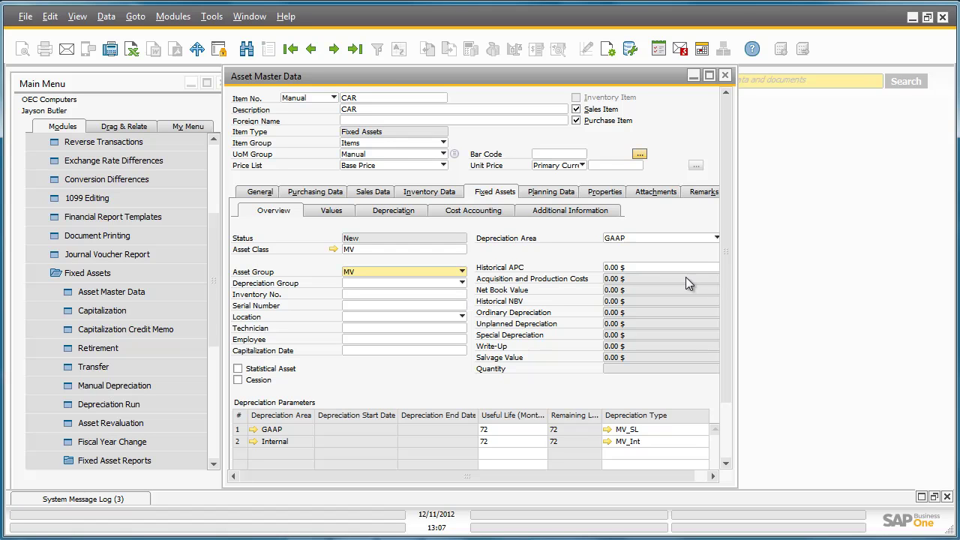
{"action": "left_click_drag", "start_coordinate": [726, 277], "coordinate": [732, 341]}
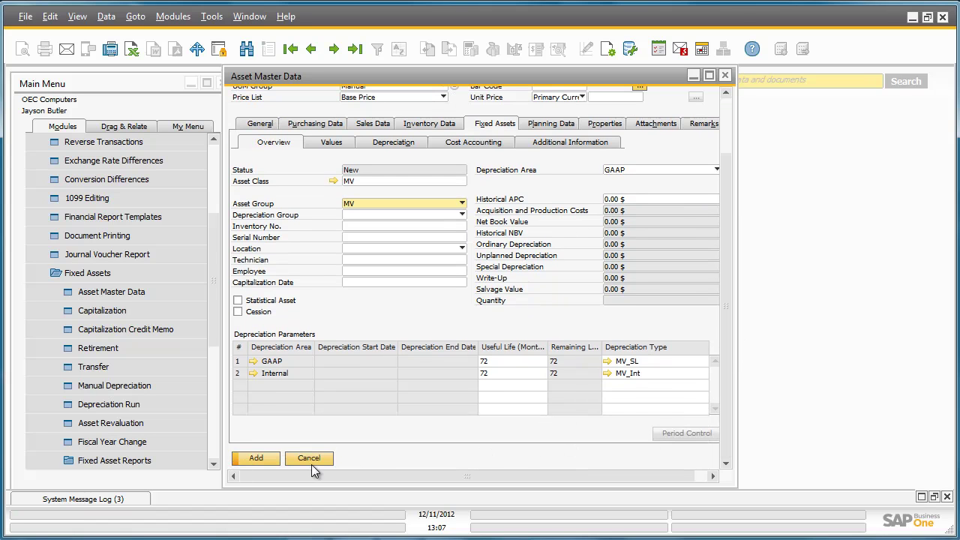
{"action": "left_click", "coordinate": [257, 457]}
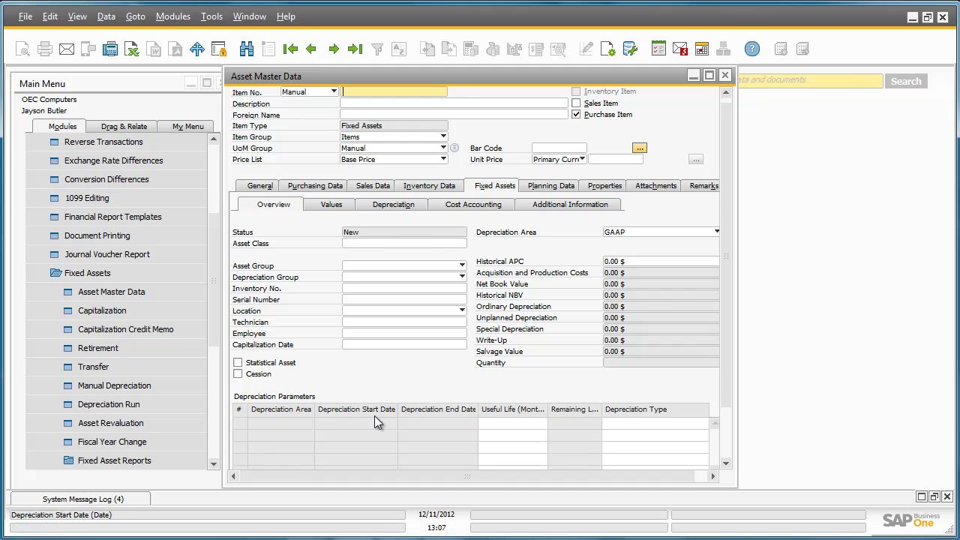
Start an A/P invoice for vendor Acme Associates with posting date 02/01/2012.
{"action": "left_click", "coordinate": [727, 75]}
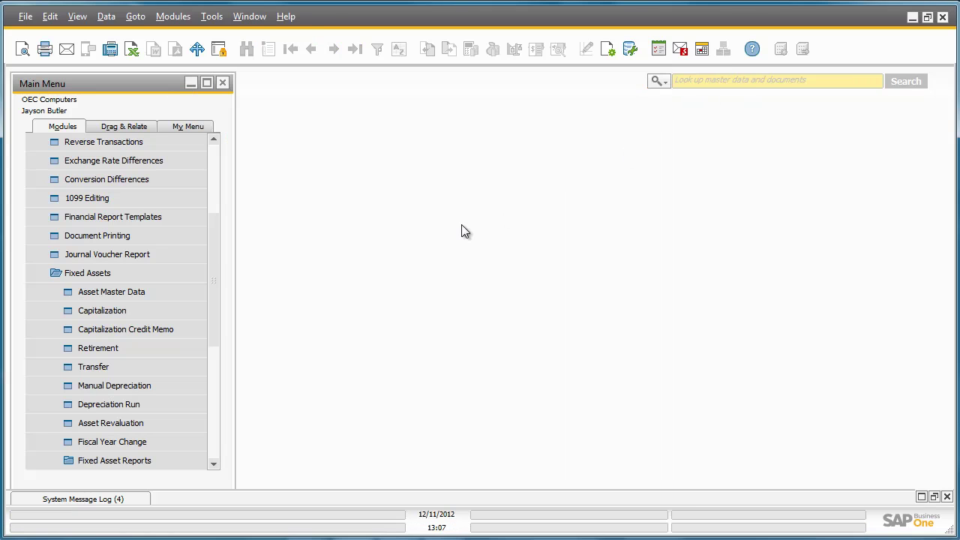
{"action": "left_click_drag", "start_coordinate": [213, 267], "coordinate": [210, 381]}
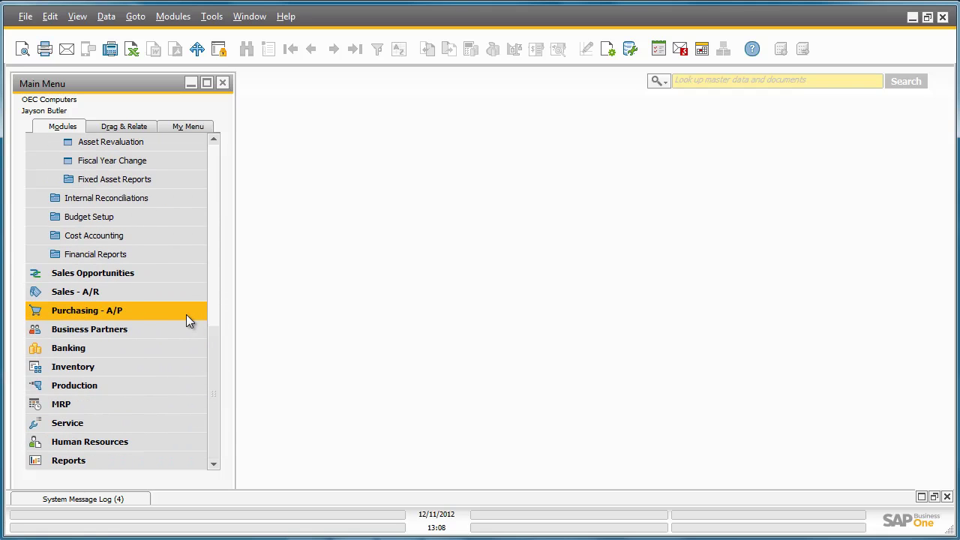
{"action": "left_click", "coordinate": [187, 316]}
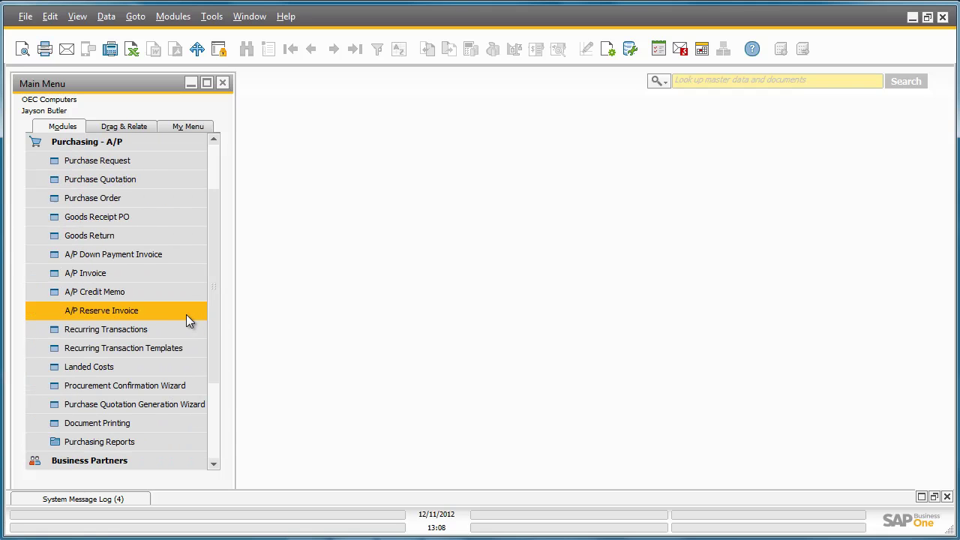
{"action": "left_click", "coordinate": [200, 272]}
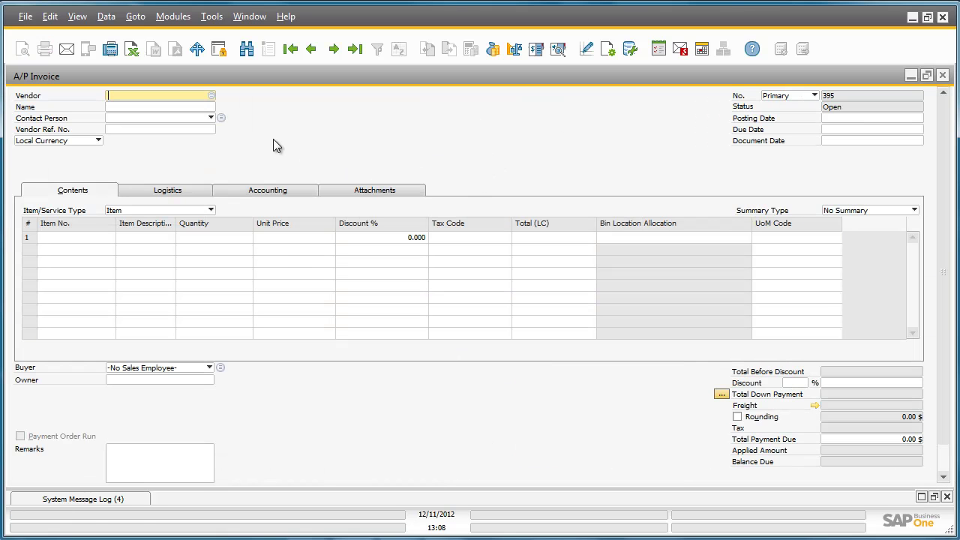
{"action": "left_click", "coordinate": [210, 96]}
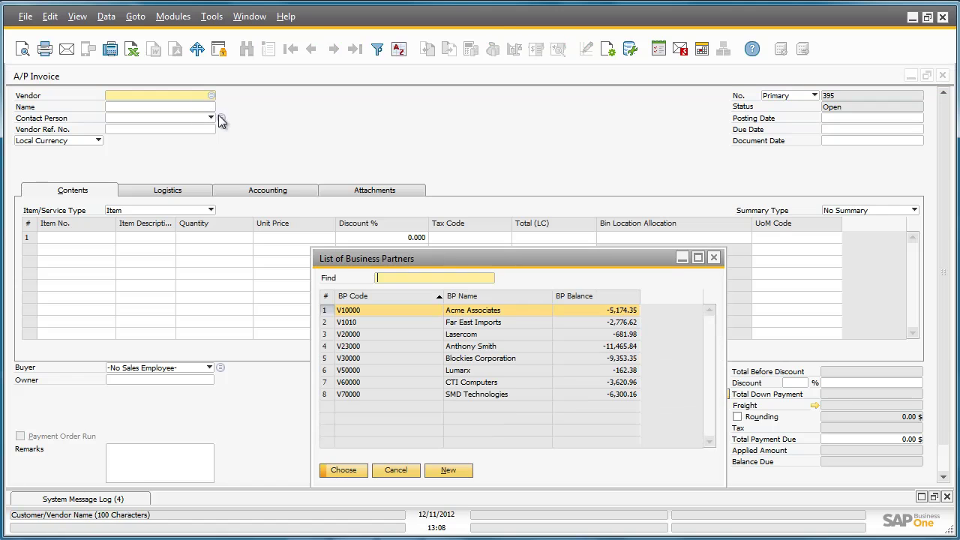
{"action": "double_click", "coordinate": [324, 316]}
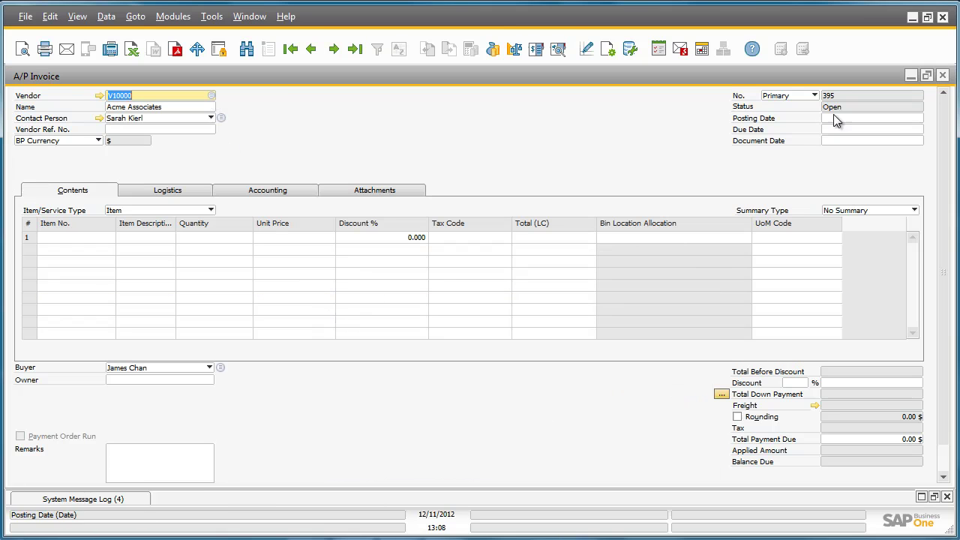
{"action": "left_click", "coordinate": [836, 118]}
{"action": "left_click", "coordinate": [919, 119]}
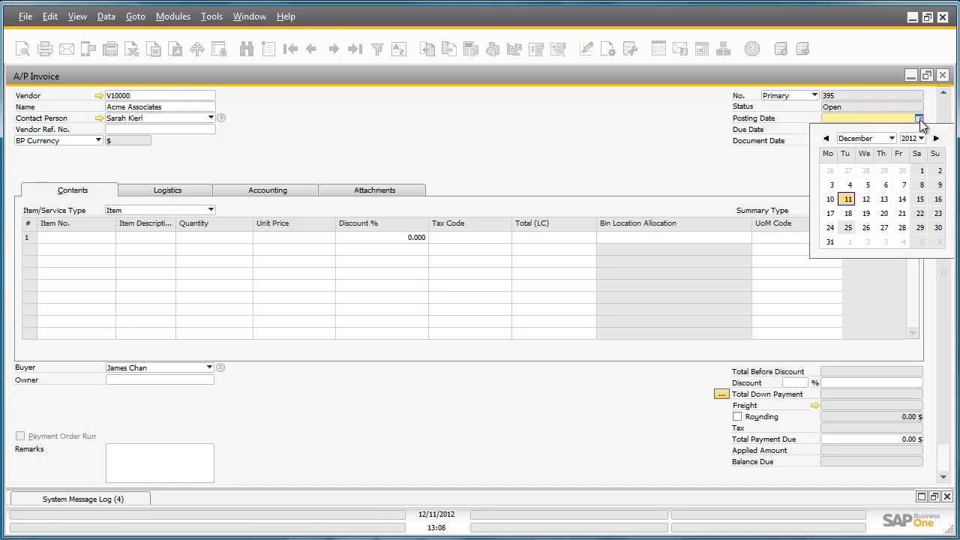
{"action": "left_click", "coordinate": [871, 139]}
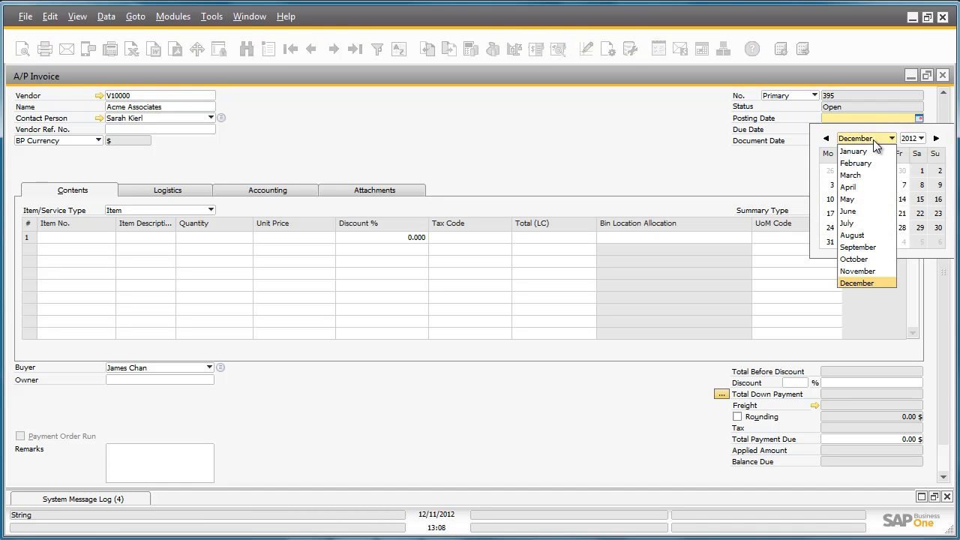
{"action": "left_click", "coordinate": [873, 163]}
{"action": "left_click", "coordinate": [869, 172]}
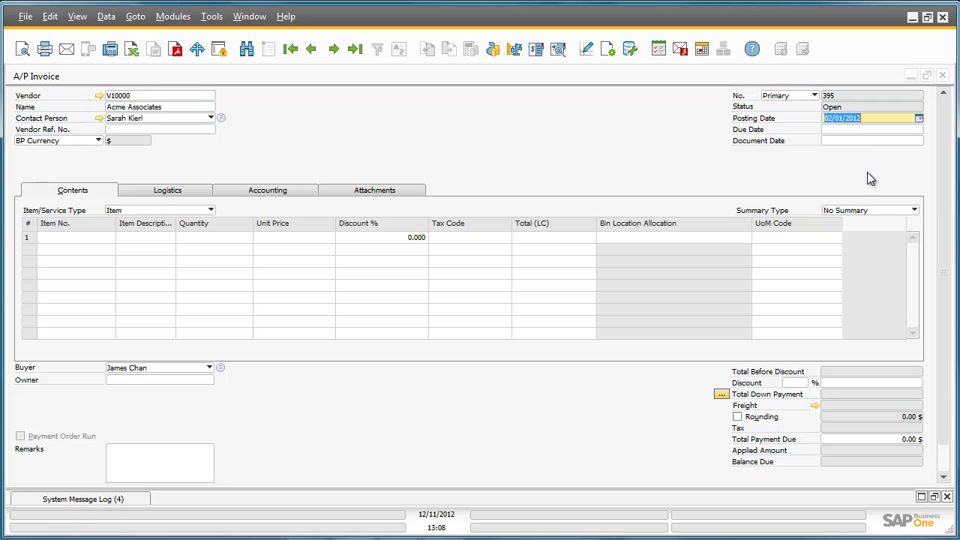
Add one CAR line at unit price 30,000 and post the invoice.
{"action": "left_click", "coordinate": [99, 241]}
{"action": "left_click", "coordinate": [110, 237]}
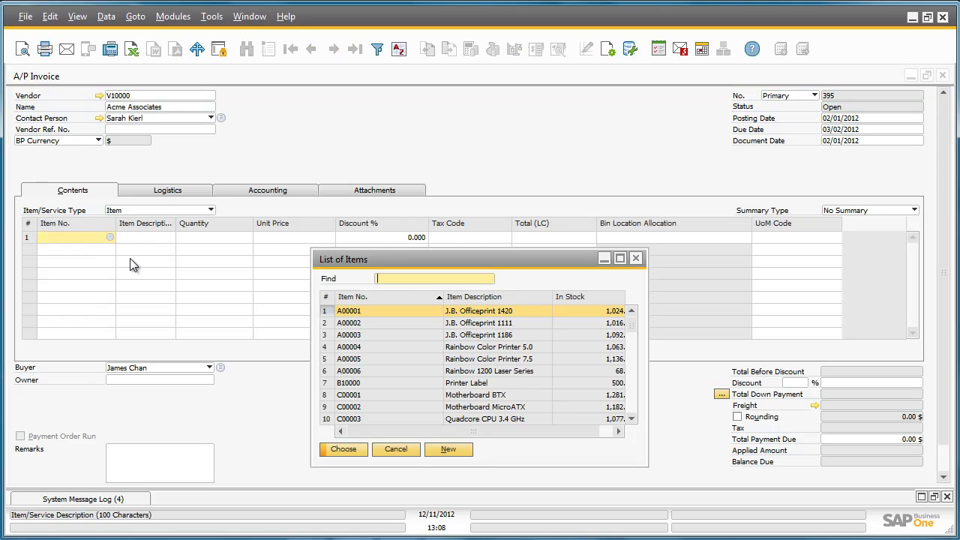
{"action": "type", "text": "CAR"}
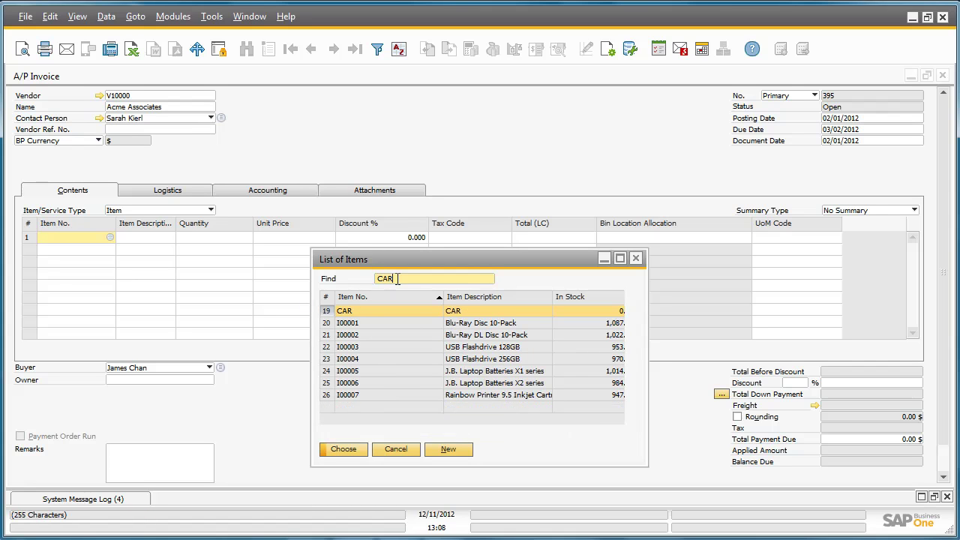
{"action": "key", "text": "Return"}
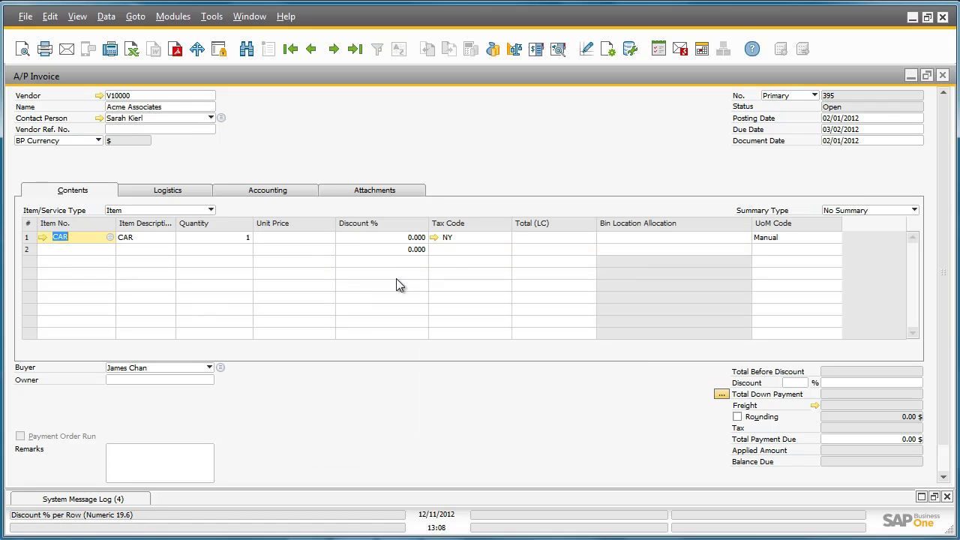
{"action": "left_click", "coordinate": [325, 239]}
{"action": "type", "text": "30,000"}
{"action": "key", "text": "Tab"}
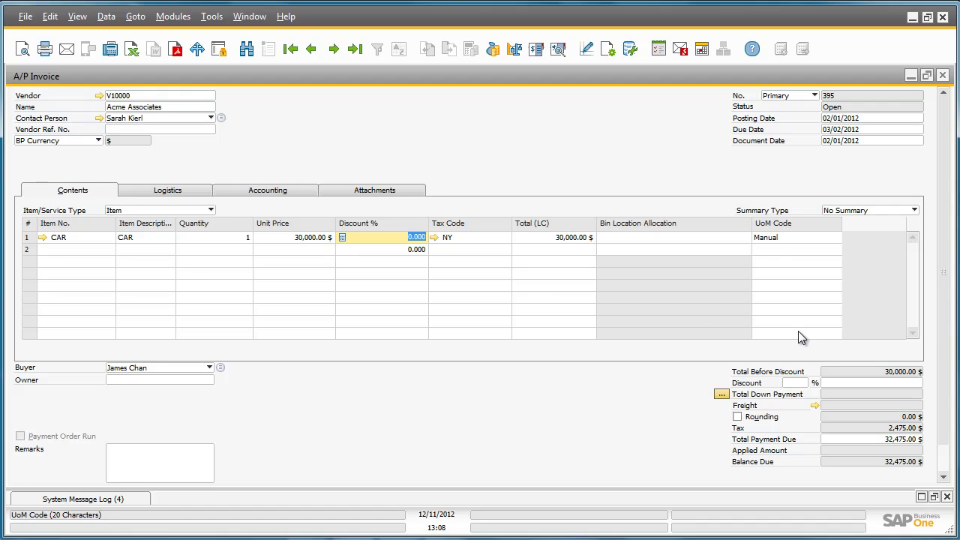
{"action": "mouse_move", "coordinate": [944, 299]}
{"action": "scroll", "coordinate": [944, 339], "scroll_direction": "down", "scroll_amount": 2}
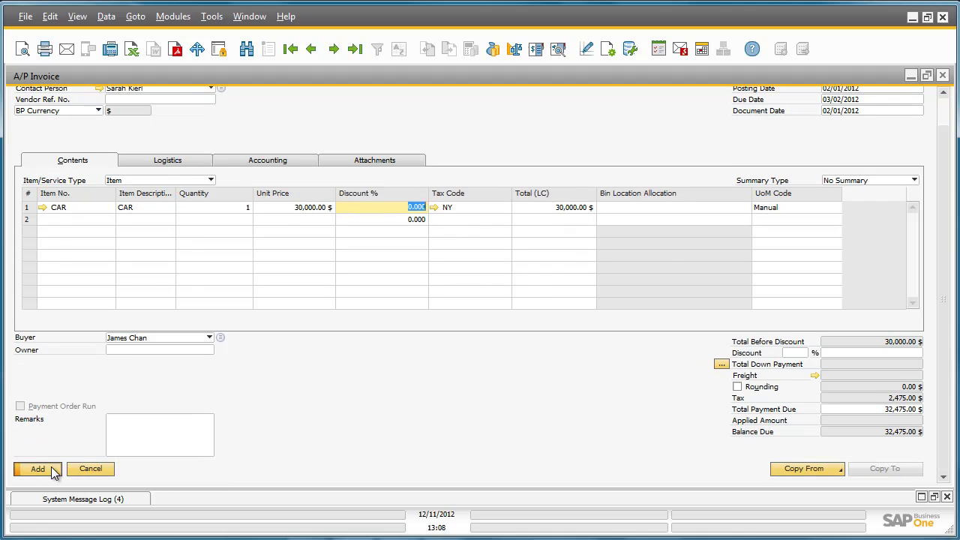
{"action": "left_click", "coordinate": [57, 470]}
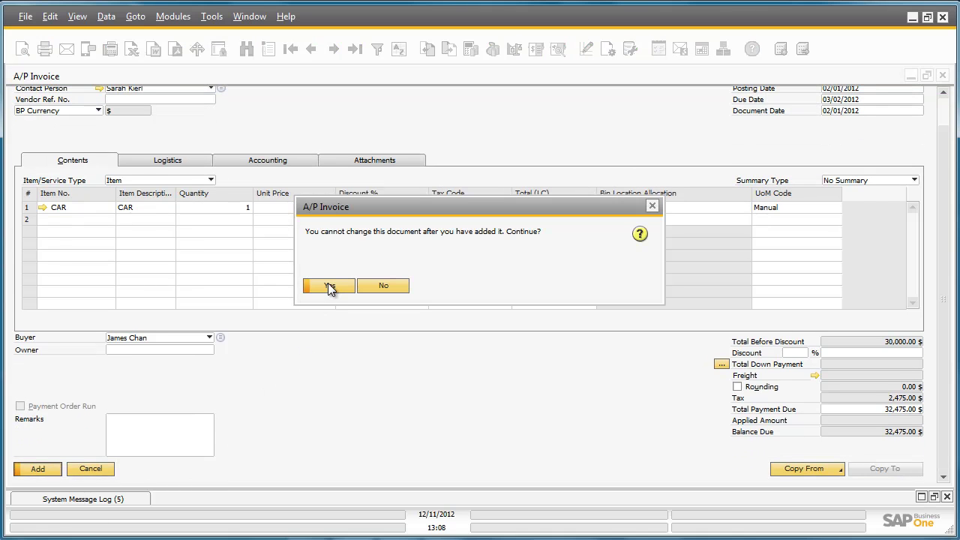
{"action": "left_click", "coordinate": [330, 285]}
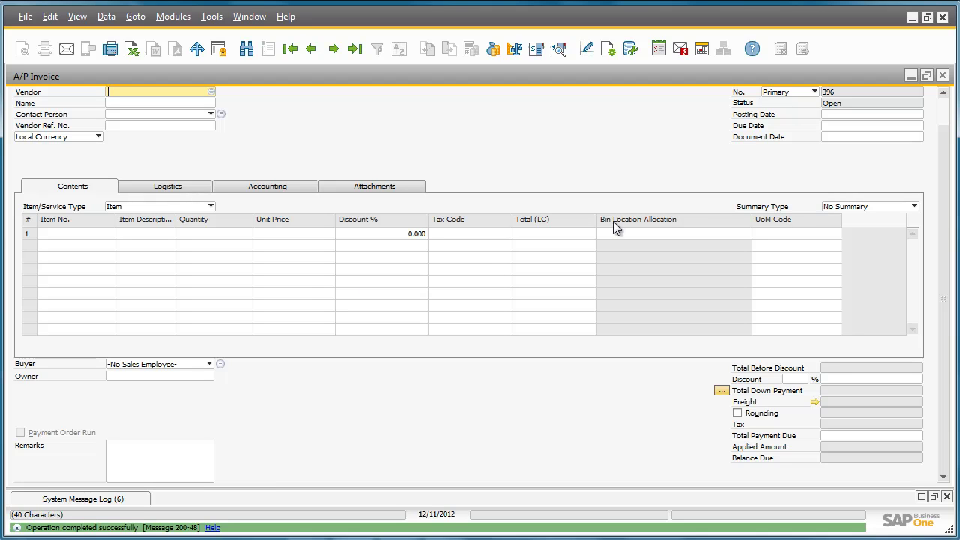
Review capitalization document 1 for CAR at 30,000 $ from invoice 395, then close it.
{"action": "left_click", "coordinate": [944, 77]}
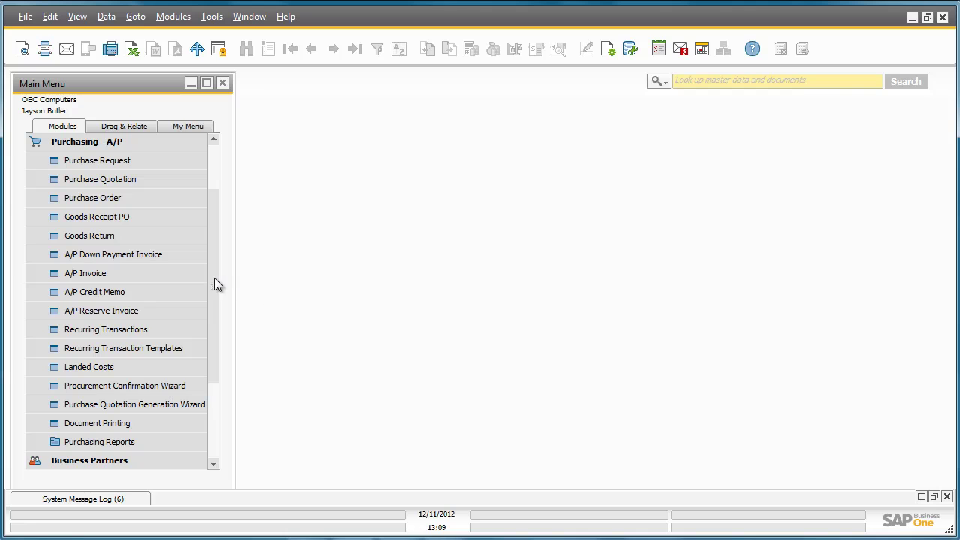
{"action": "left_click_drag", "start_coordinate": [215, 277], "coordinate": [233, 225]}
{"action": "left_click", "coordinate": [189, 168]}
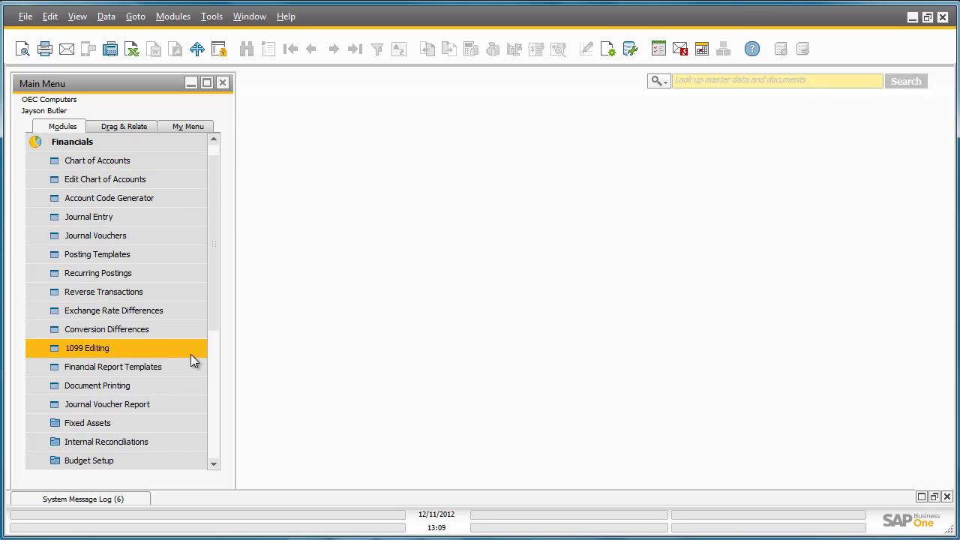
{"action": "left_click", "coordinate": [195, 423]}
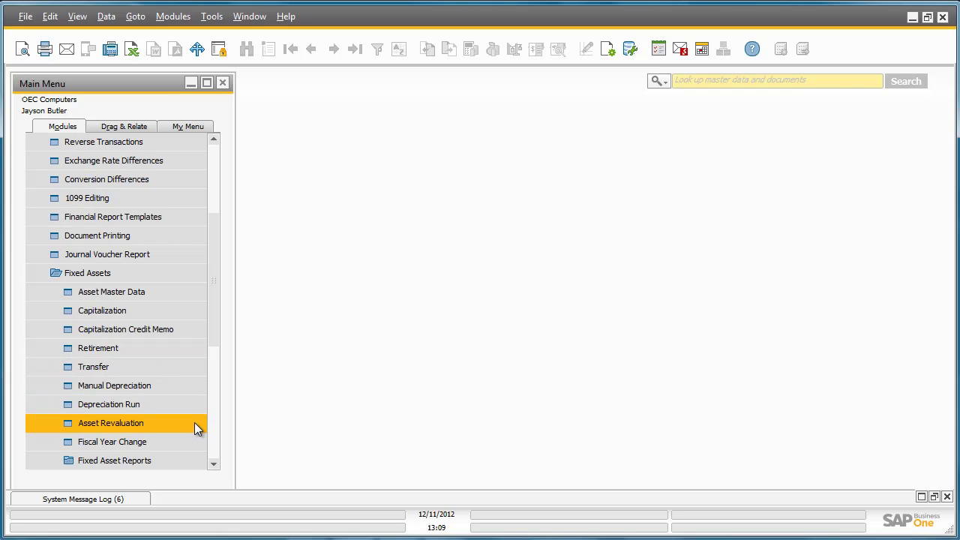
{"action": "left_click", "coordinate": [192, 315]}
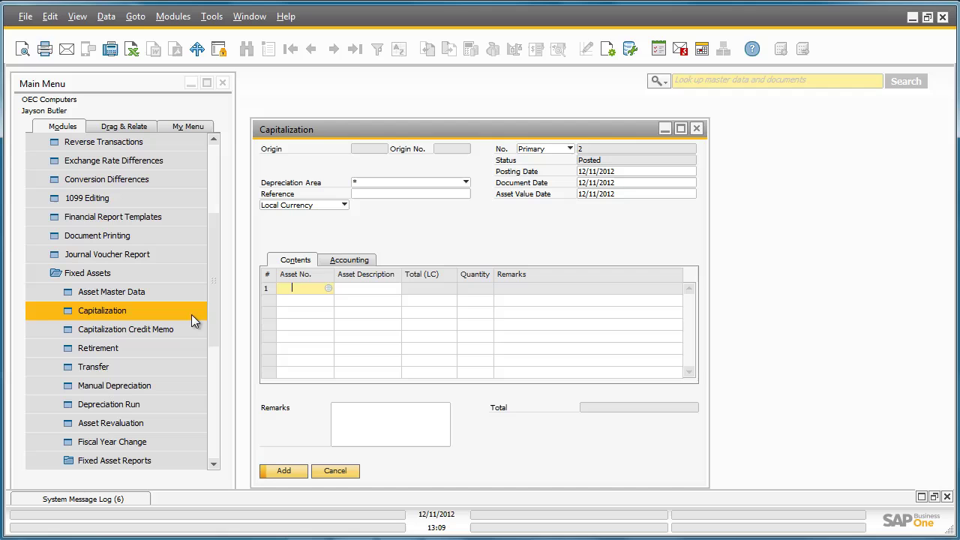
{"action": "left_click", "coordinate": [356, 49]}
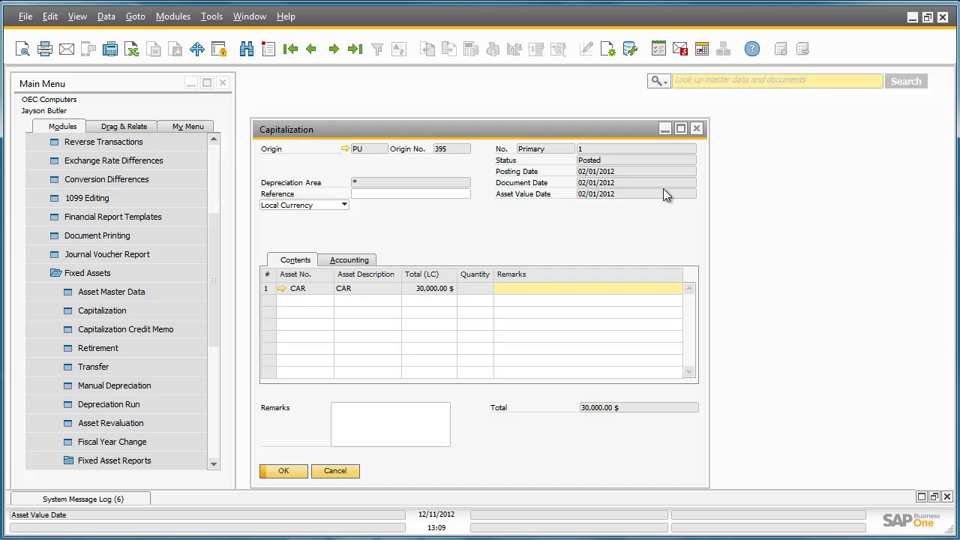
{"action": "left_click", "coordinate": [696, 128]}
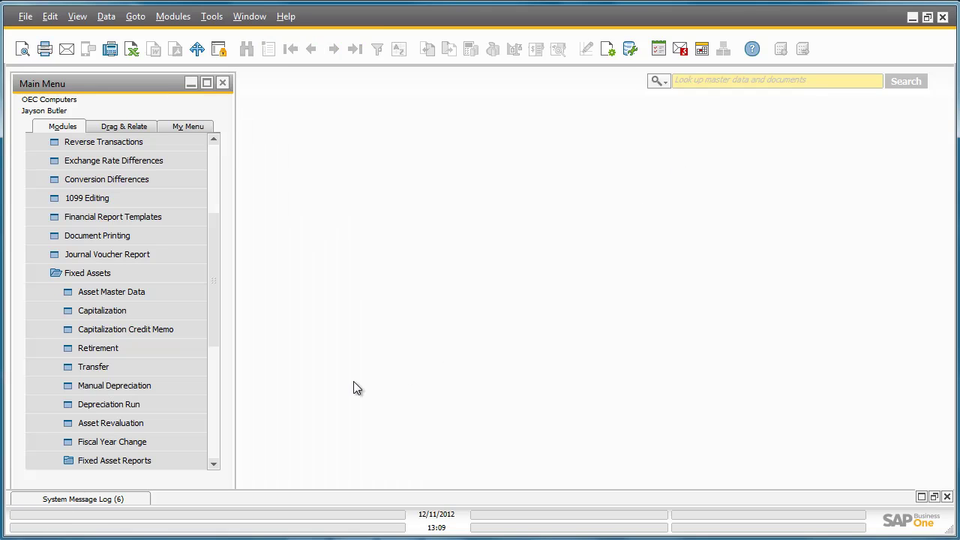
Post the GAAP depreciation run through 12/31/2012, booking 4,587.00 $ for CAR in journal entry 2587.
{"action": "left_click", "coordinate": [195, 405]}
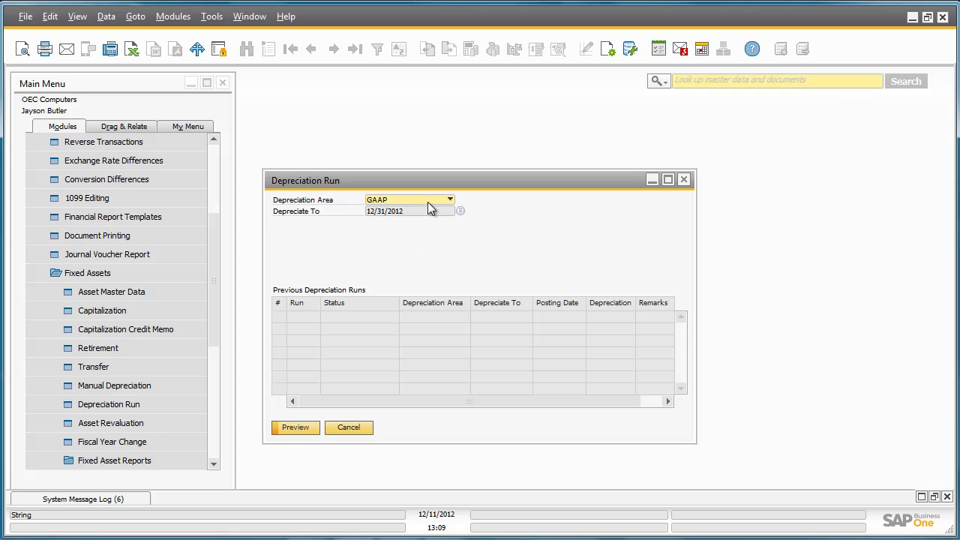
{"action": "left_click", "coordinate": [308, 428]}
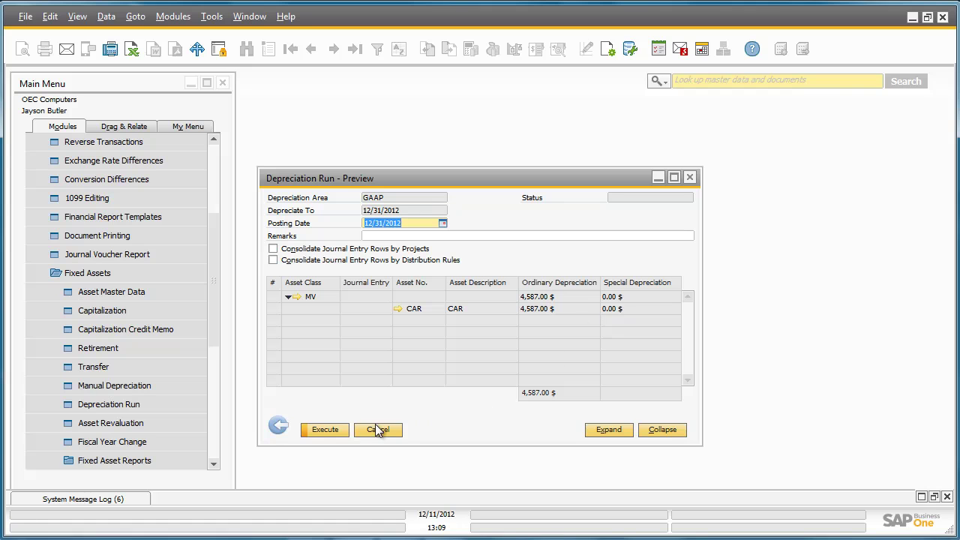
{"action": "left_click", "coordinate": [322, 432]}
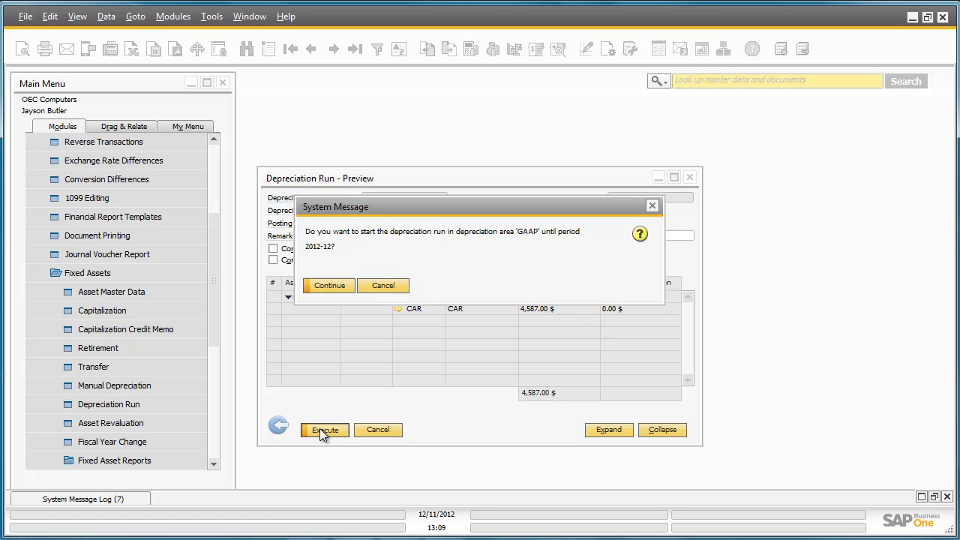
{"action": "left_click", "coordinate": [335, 283]}
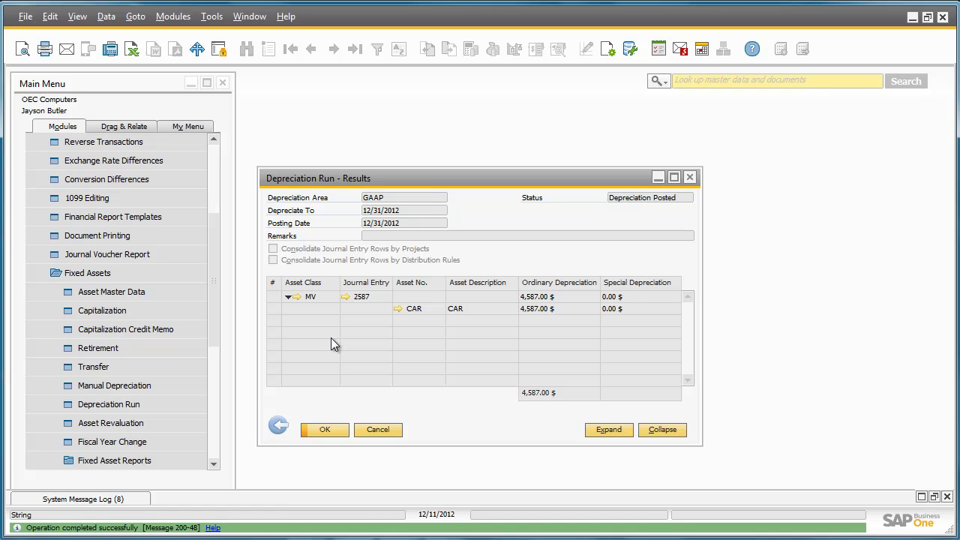
{"action": "left_click", "coordinate": [323, 426]}
{"action": "left_click_drag", "start_coordinate": [213, 316], "coordinate": [215, 244]}
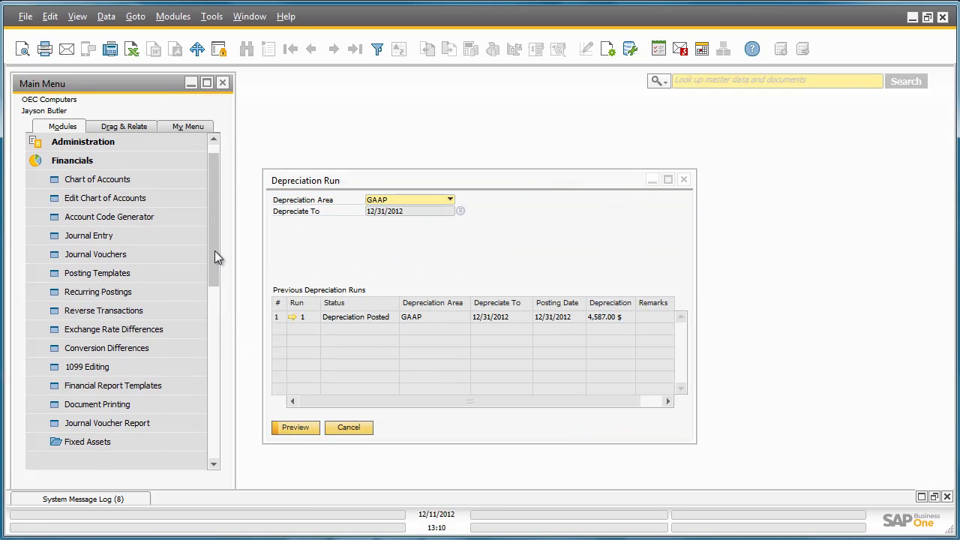
{"action": "left_click", "coordinate": [182, 234]}
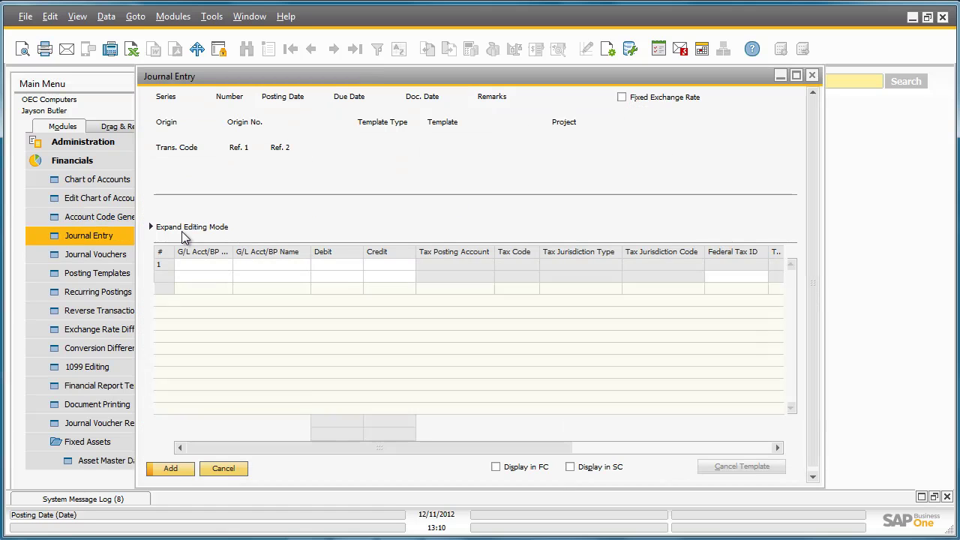
{"action": "left_click", "coordinate": [354, 48]}
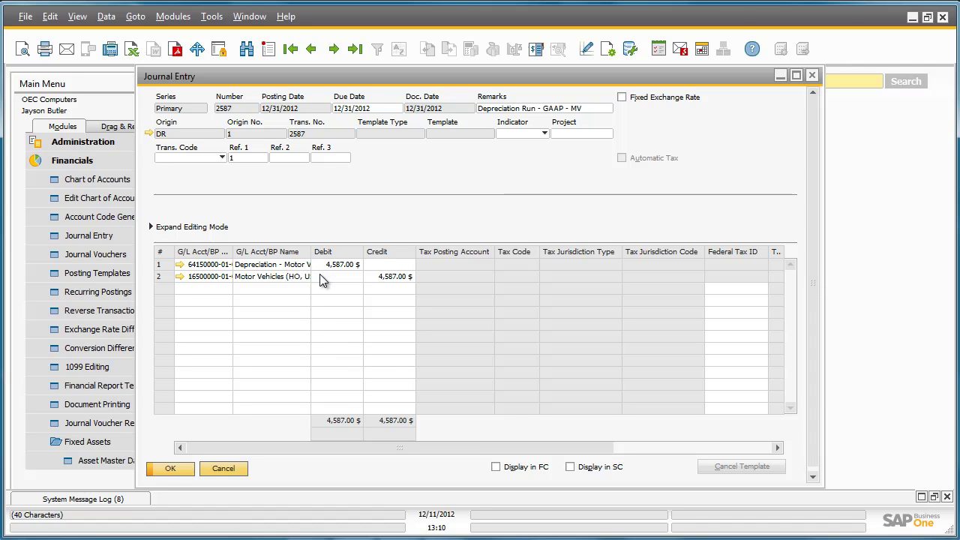
{"action": "left_click", "coordinate": [812, 76]}
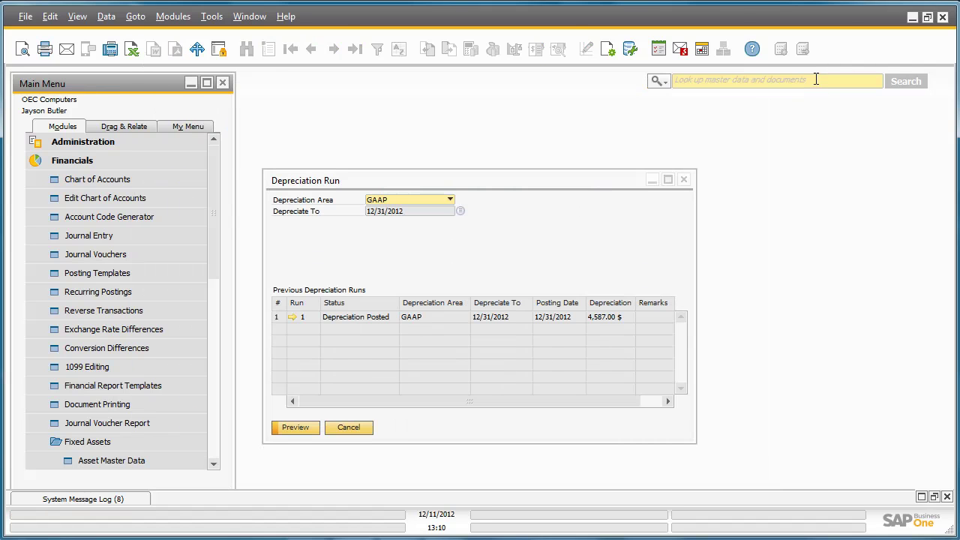
Switch the depreciation area to Internal and execute the run, recording 3,432.00 $ for CAR.
{"action": "left_click", "coordinate": [452, 199]}
{"action": "left_click", "coordinate": [446, 223]}
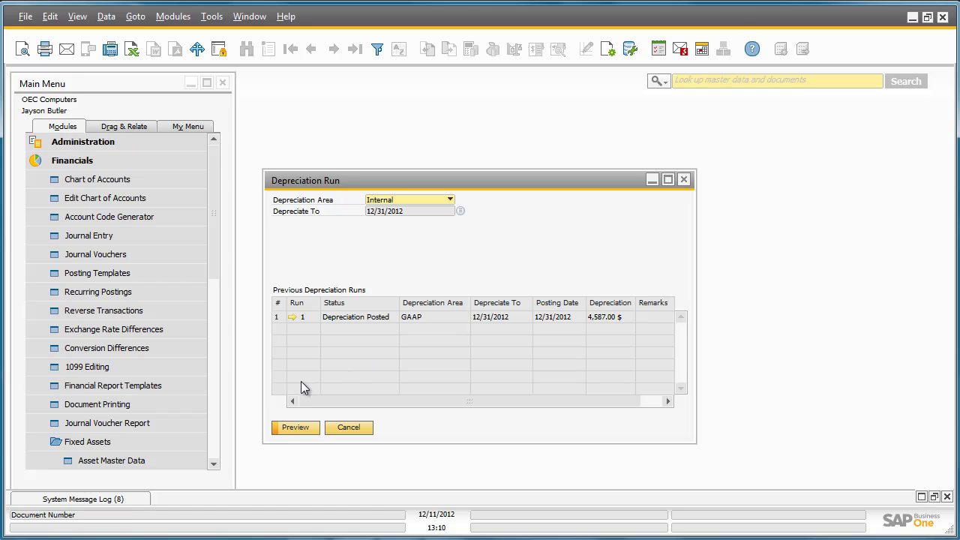
{"action": "left_click", "coordinate": [293, 428]}
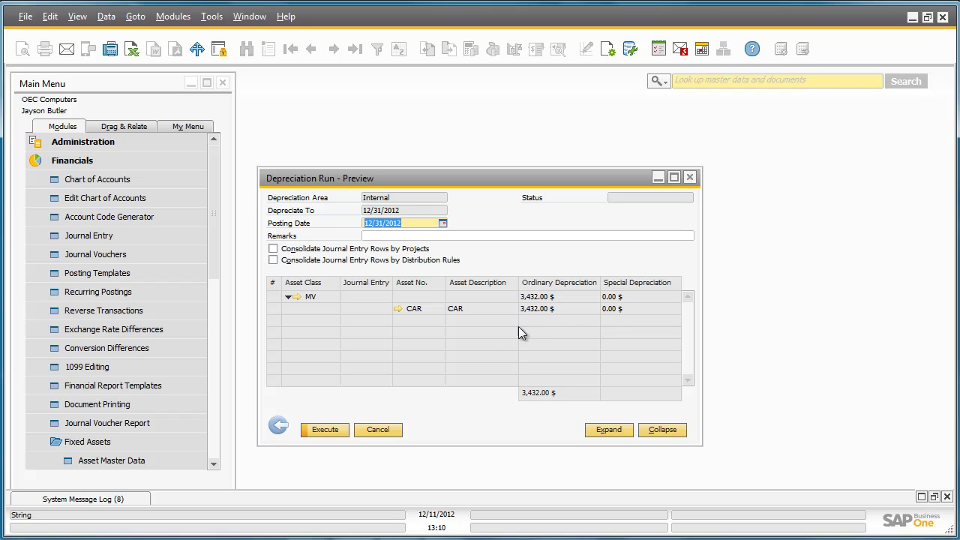
{"action": "left_click", "coordinate": [336, 431]}
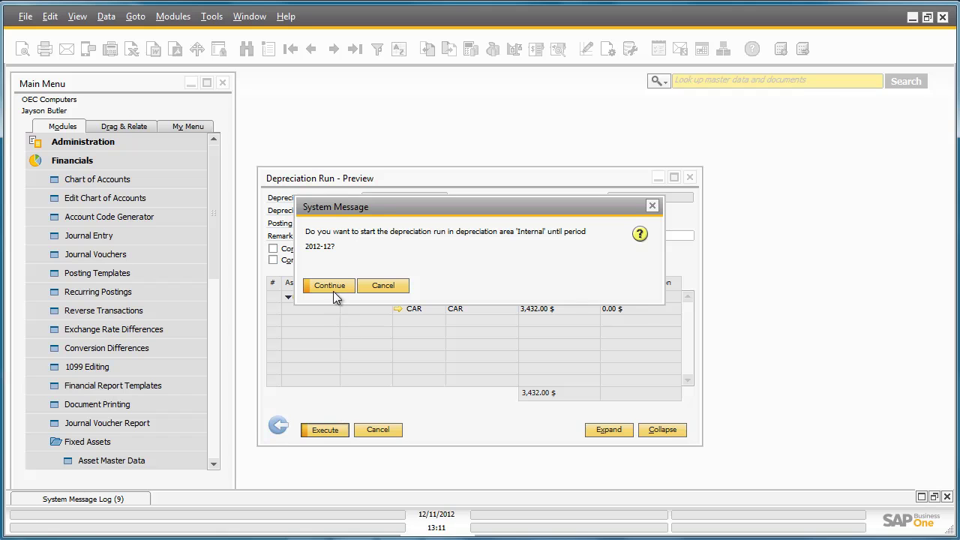
{"action": "left_click", "coordinate": [333, 286]}
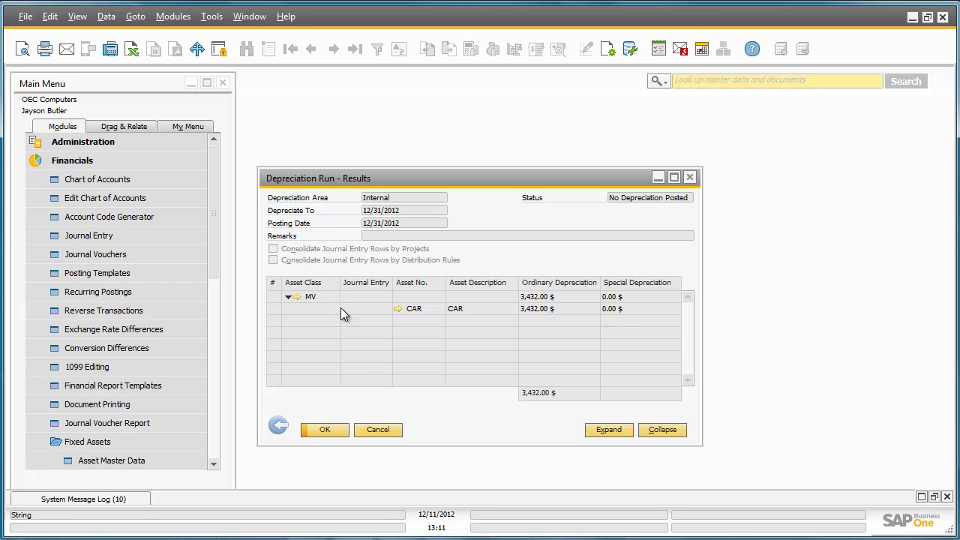
{"action": "left_click", "coordinate": [336, 430]}
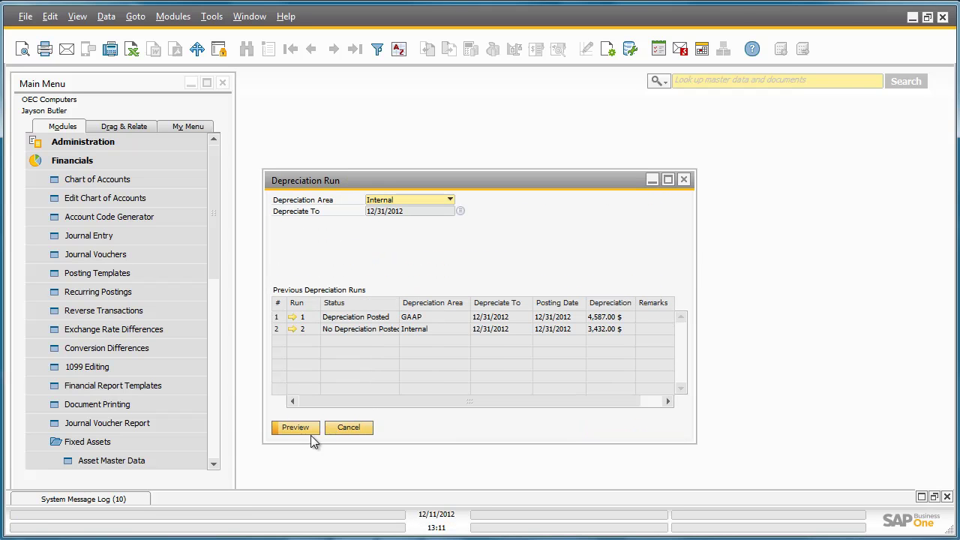
Open the Asset History Sheet criteria with MV as both starting and ending asset class.
{"action": "left_click_drag", "start_coordinate": [216, 265], "coordinate": [216, 363]}
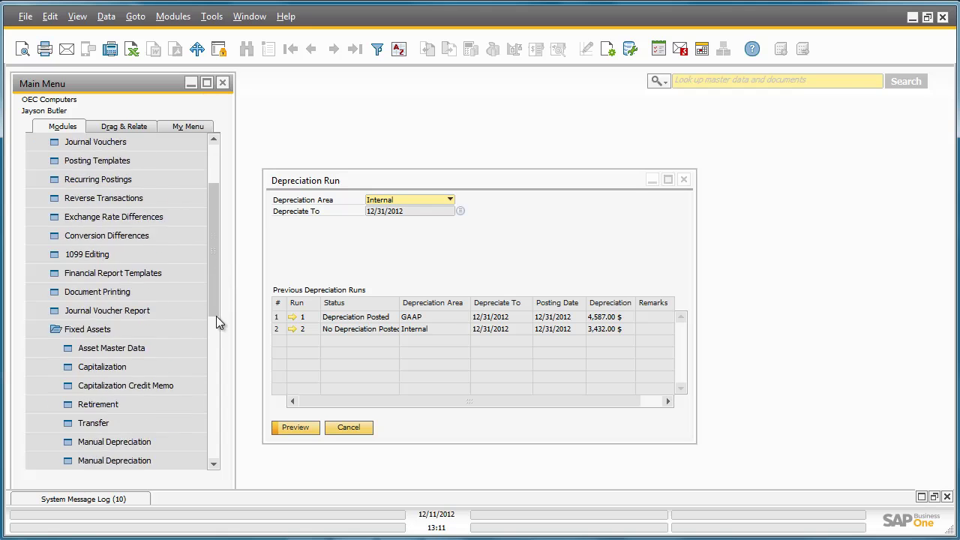
{"action": "left_click", "coordinate": [193, 385]}
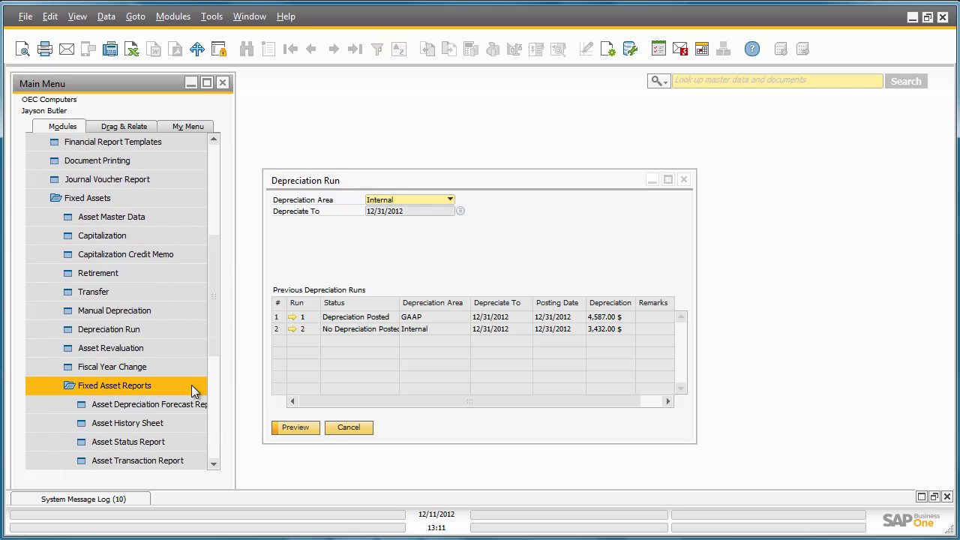
{"action": "left_click", "coordinate": [182, 420]}
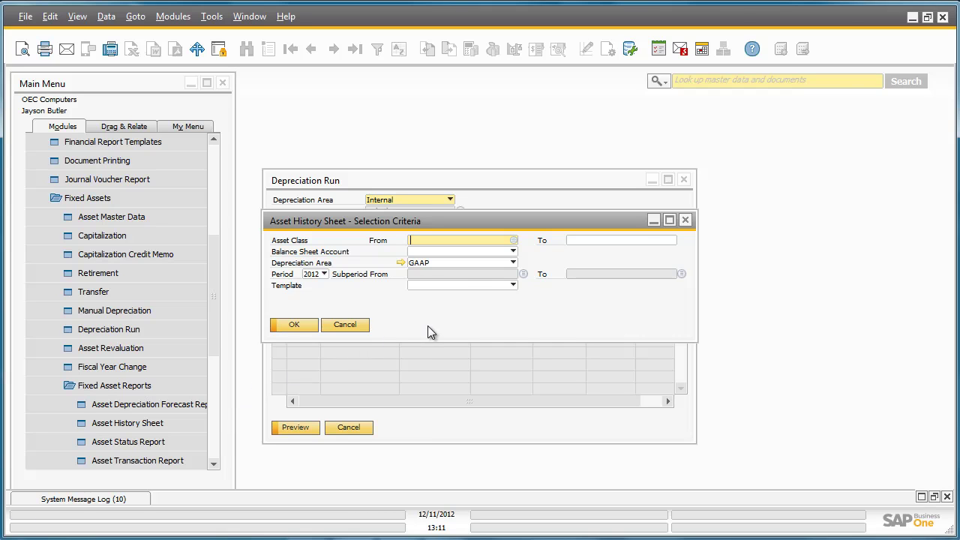
{"action": "left_click", "coordinate": [513, 240]}
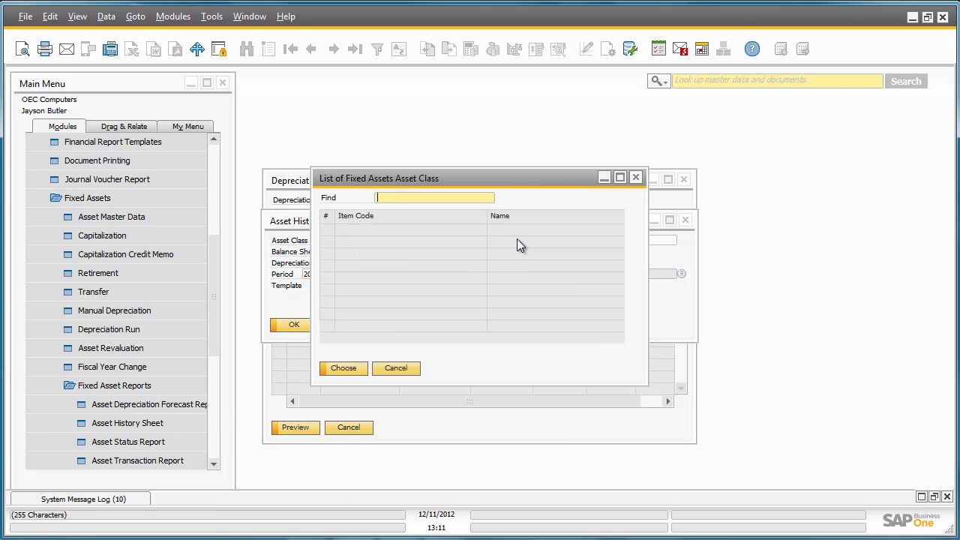
{"action": "double_click", "coordinate": [508, 232]}
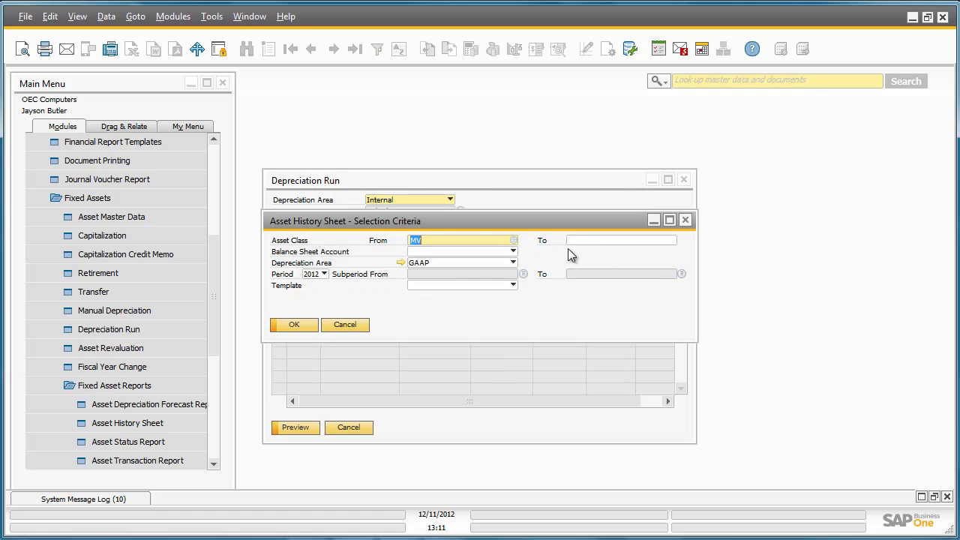
{"action": "left_click", "coordinate": [666, 240]}
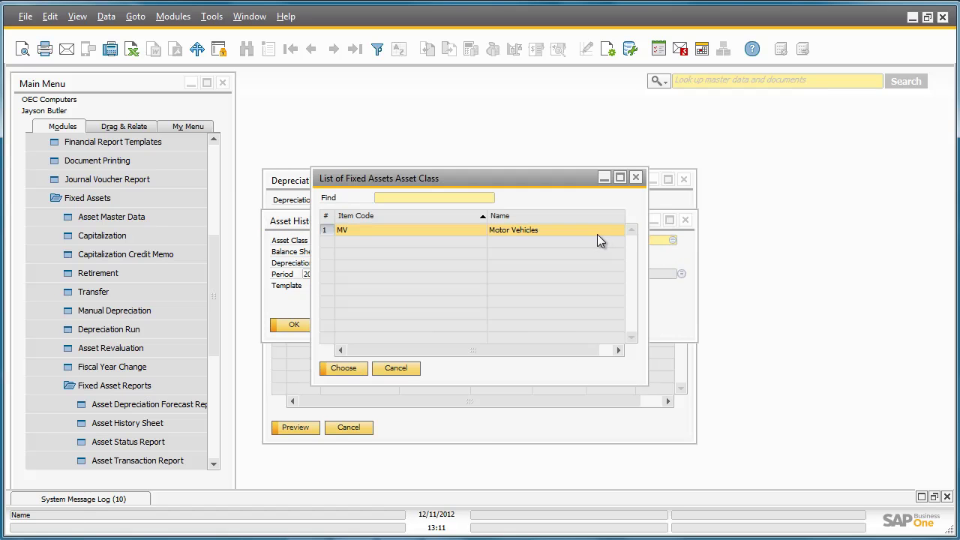
{"action": "double_click", "coordinate": [595, 232]}
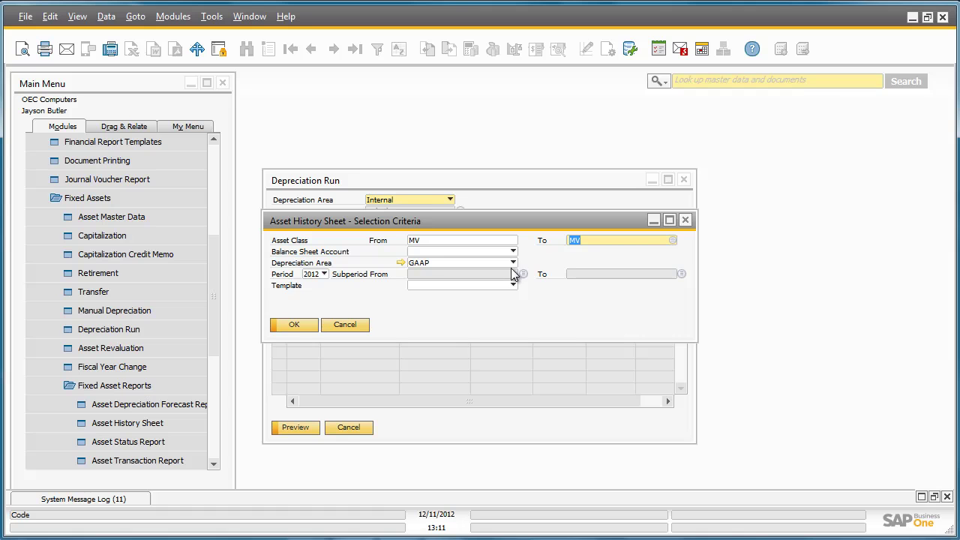
Set subperiods 2012-02 to 2012-12 and generate the GAAP Asset History Sheet.
{"action": "left_click", "coordinate": [523, 274]}
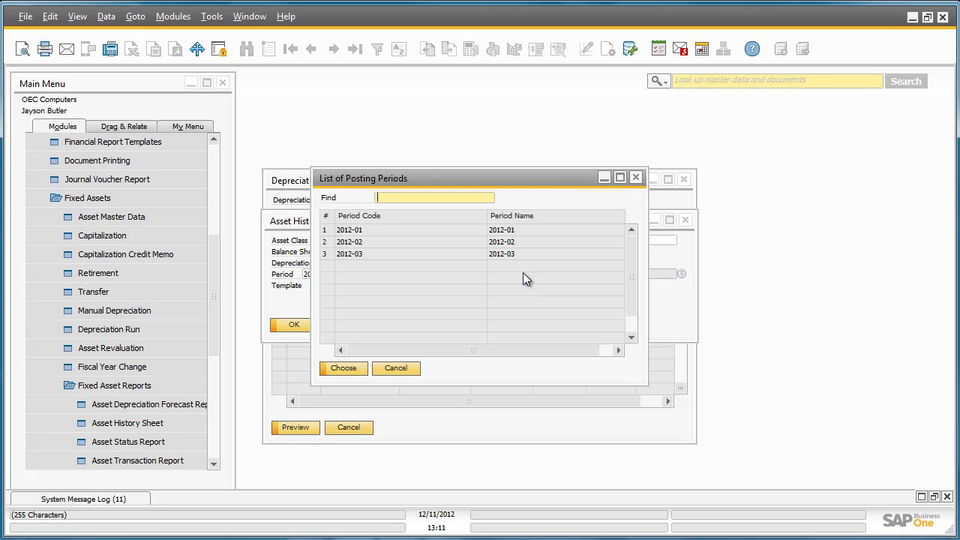
{"action": "double_click", "coordinate": [365, 243]}
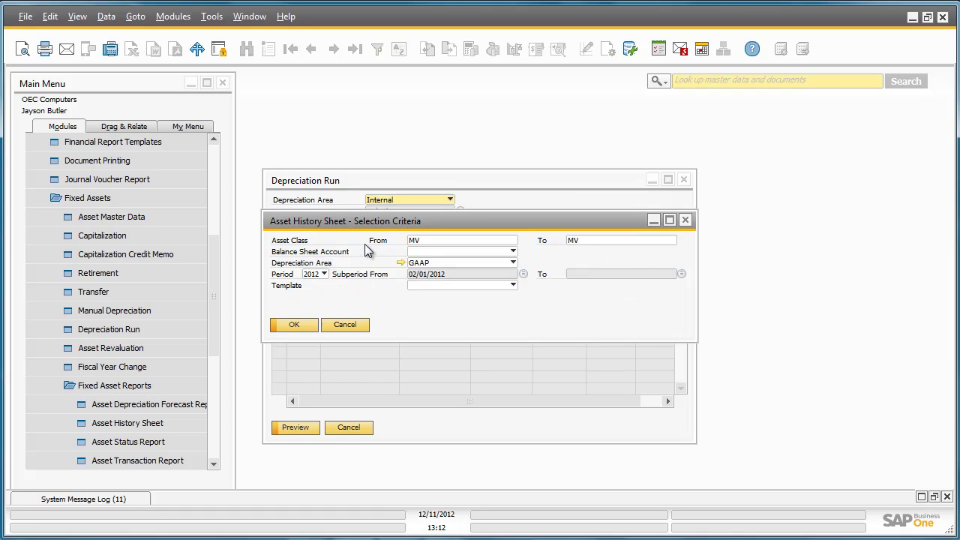
{"action": "left_click", "coordinate": [682, 273]}
{"action": "left_click_drag", "start_coordinate": [629, 244], "coordinate": [632, 261]}
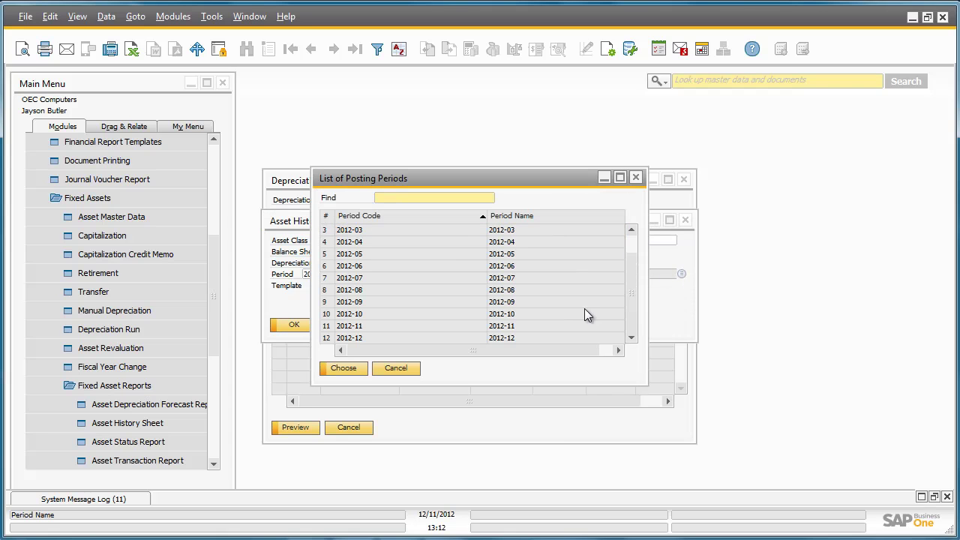
{"action": "double_click", "coordinate": [528, 336]}
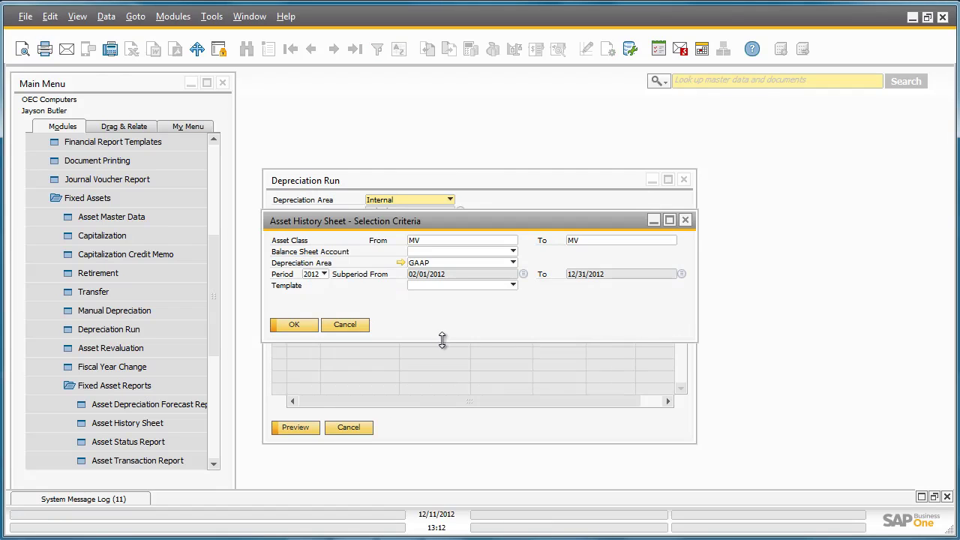
{"action": "left_click", "coordinate": [298, 331]}
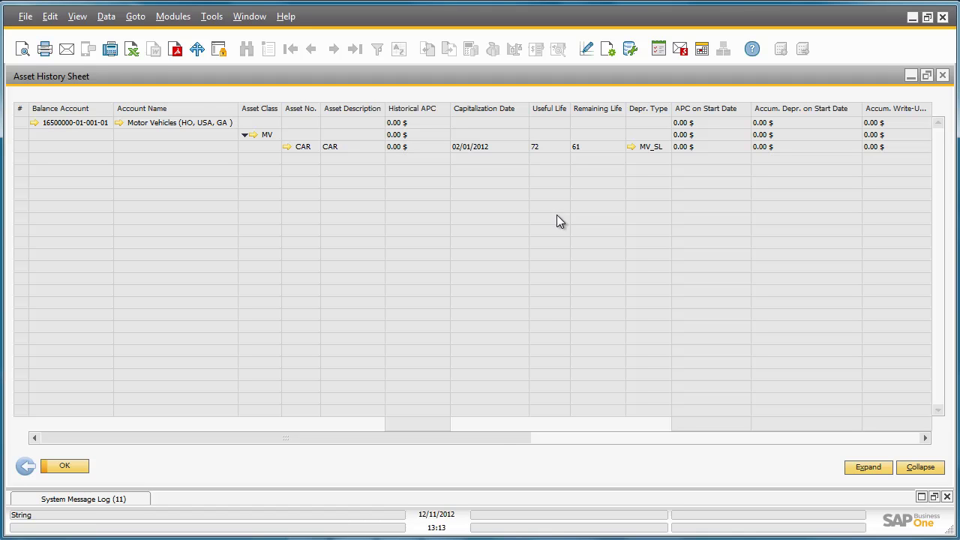
Review CAR's 4,587.00 $ depreciation and 25,413.00 $ net book value, then return to the criteria.
{"action": "left_click_drag", "start_coordinate": [494, 435], "coordinate": [899, 437]}
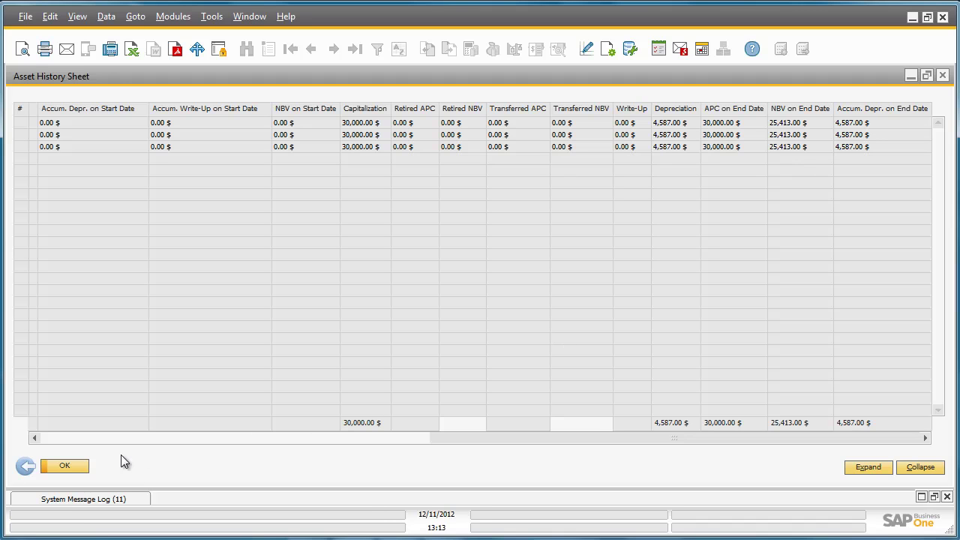
{"action": "left_click", "coordinate": [26, 467]}
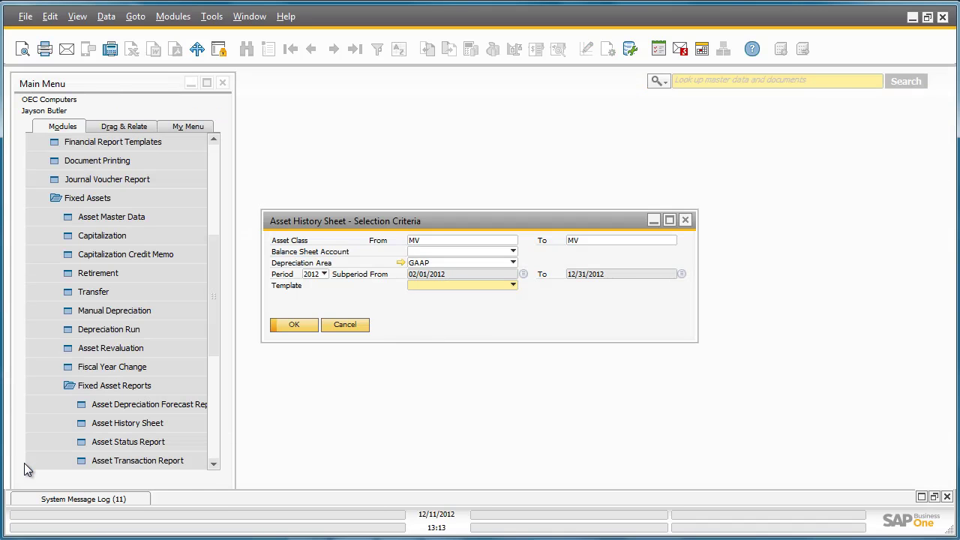
Regenerate the MV history sheet for the Internal area, showing 3,432.00 $ depreciation and 26,568.00 $ book value.
{"action": "left_click", "coordinate": [513, 262]}
{"action": "left_click", "coordinate": [502, 288]}
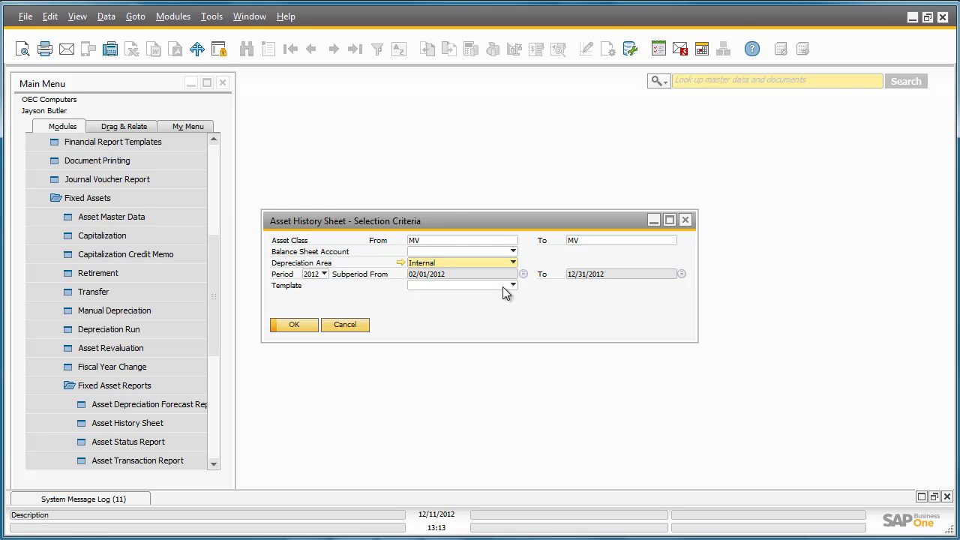
{"action": "left_click", "coordinate": [293, 327]}
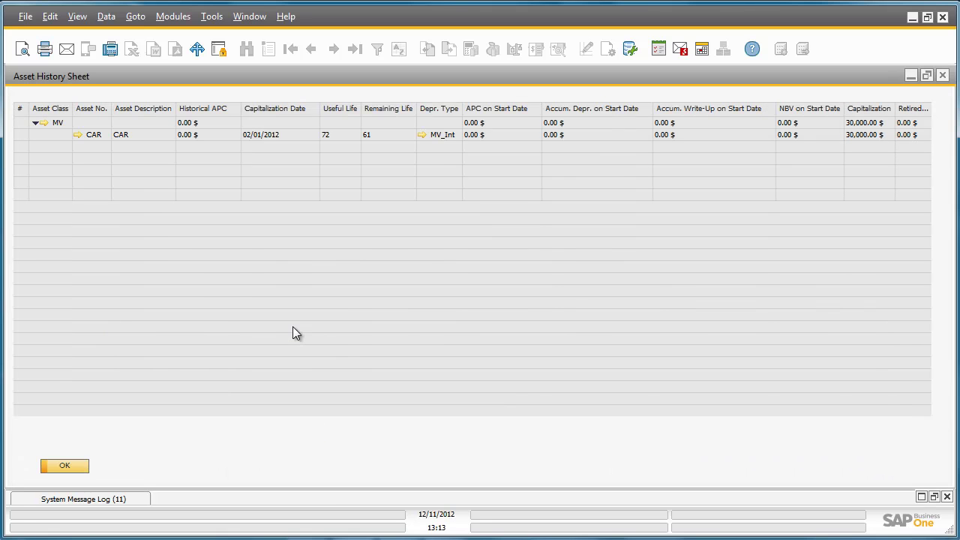
{"action": "left_click_drag", "start_coordinate": [293, 436], "coordinate": [653, 441]}
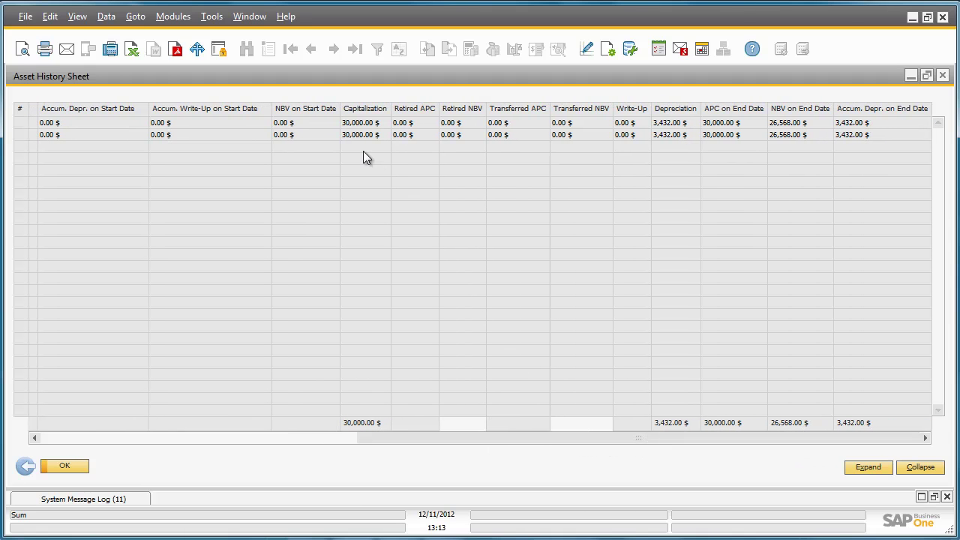